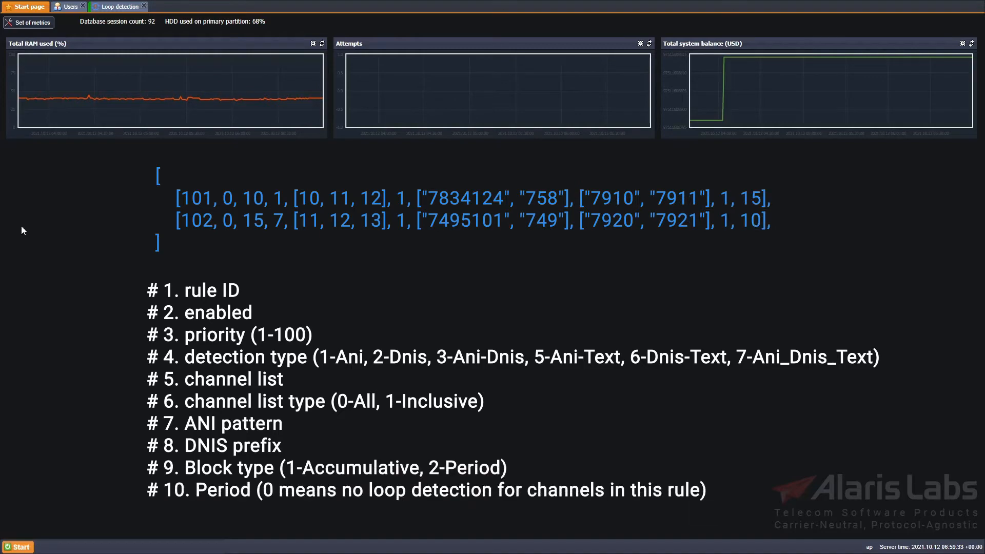
View the SMS routing permissions, including Loop detection, in the Alaris YouTube user's role settings.
left_click(69, 6)
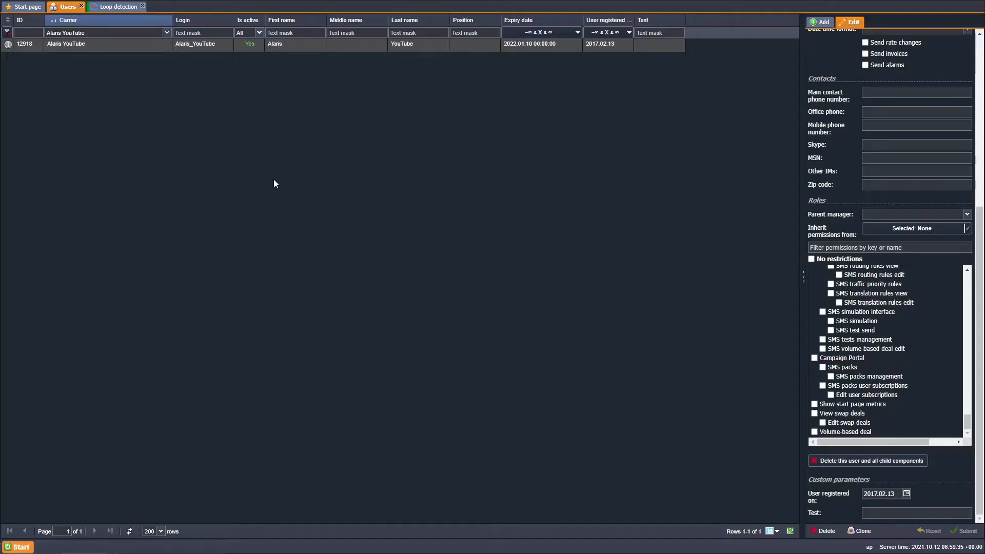
left_click_drag(967, 427, 970, 416)
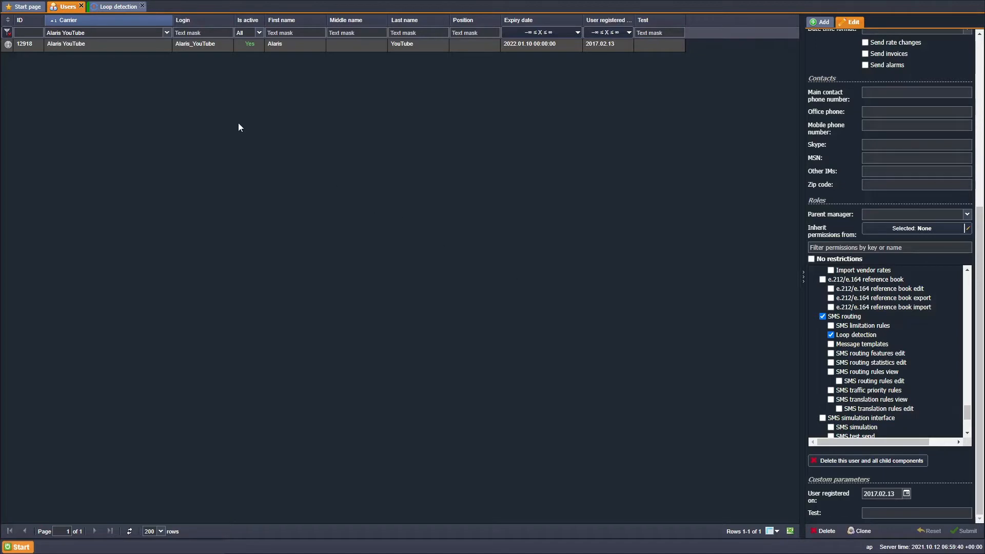
Open the loop detection rules and set the block type of rule 103 to Periodic.
left_click(125, 8)
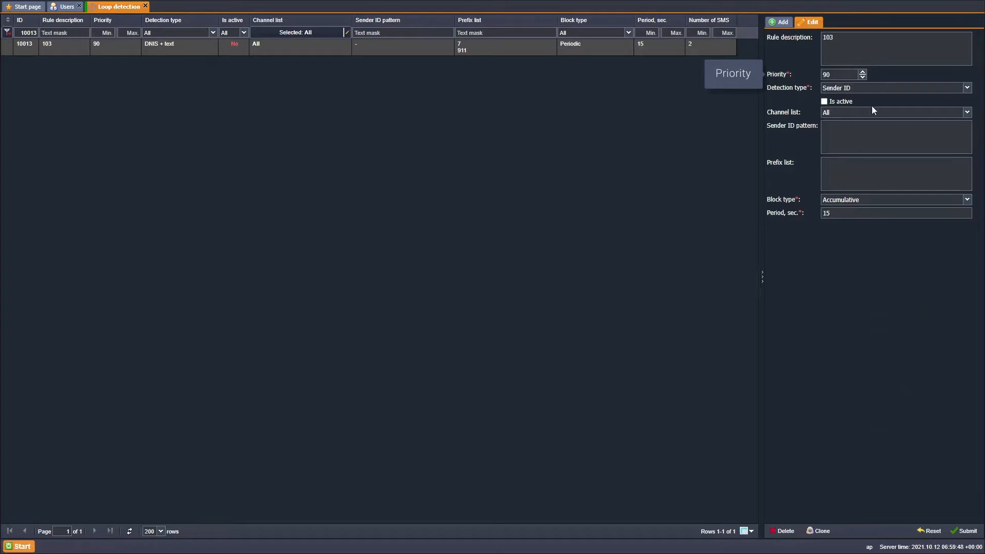
left_click(967, 200)
left_click(962, 223)
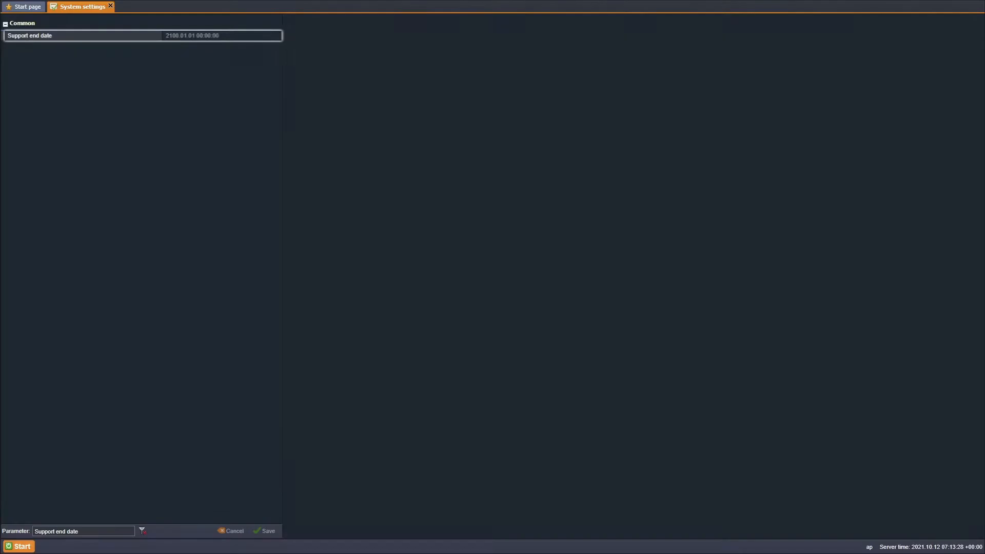
Open the system's license information.
left_click(22, 546)
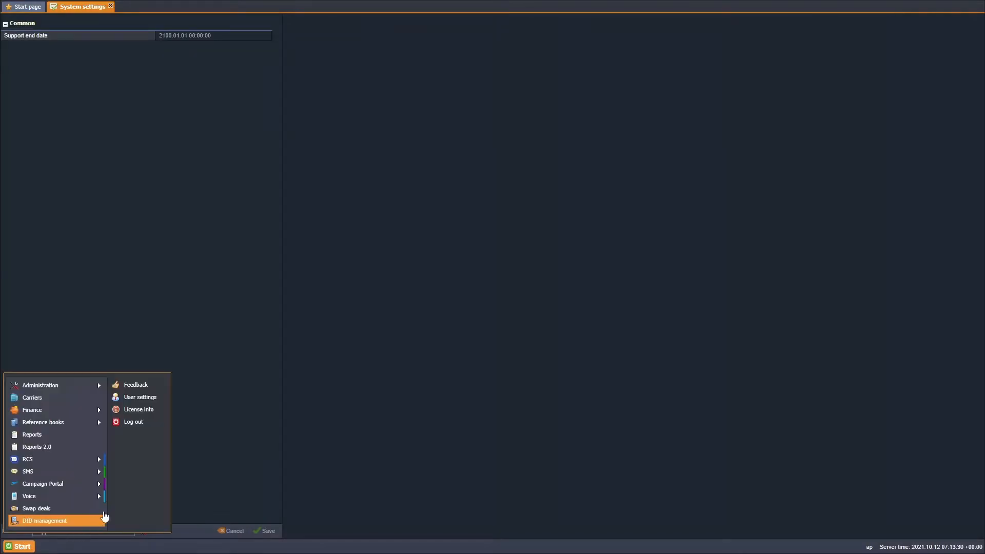
left_click(167, 410)
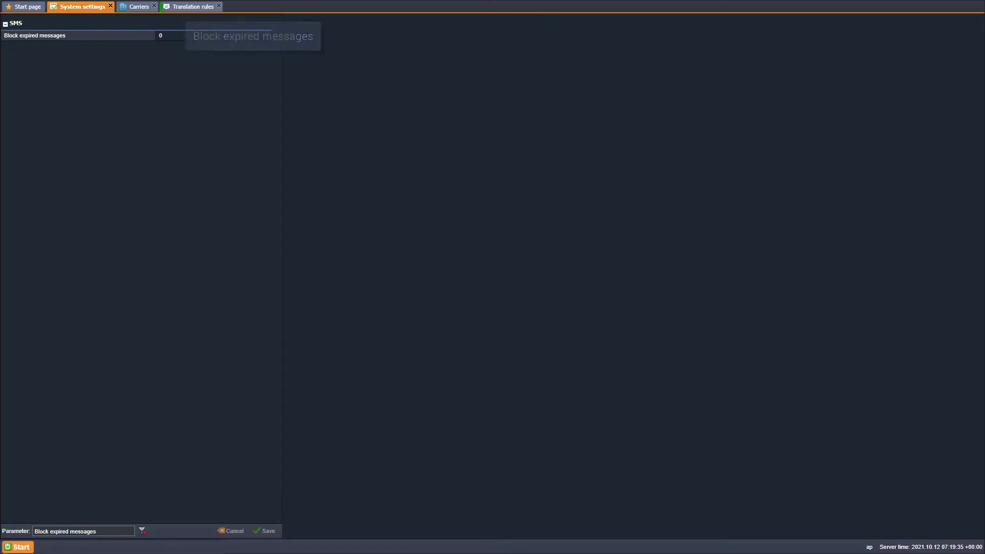
Set Block expired messages to No for the AP_generator SMS channel and open the translation rules.
left_click(138, 15)
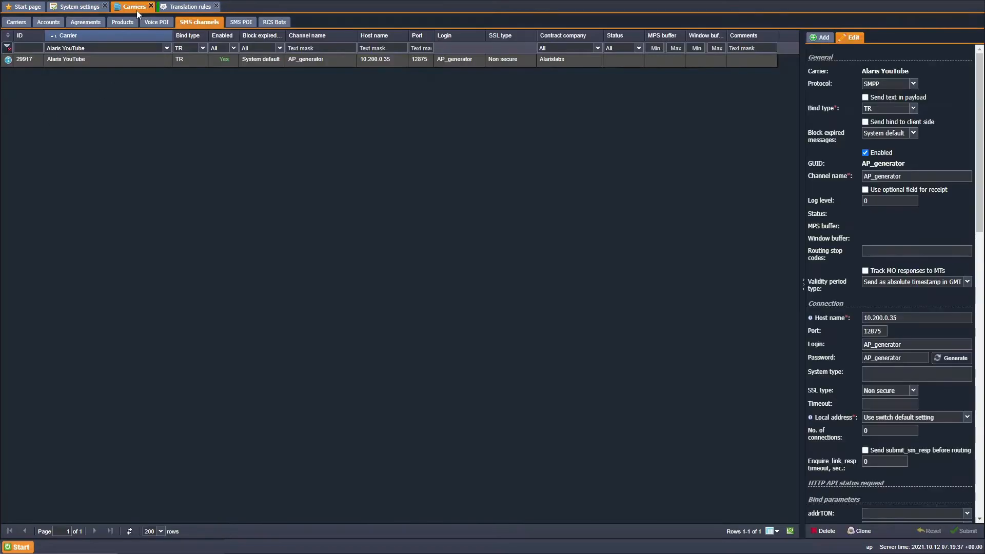
left_click(913, 134)
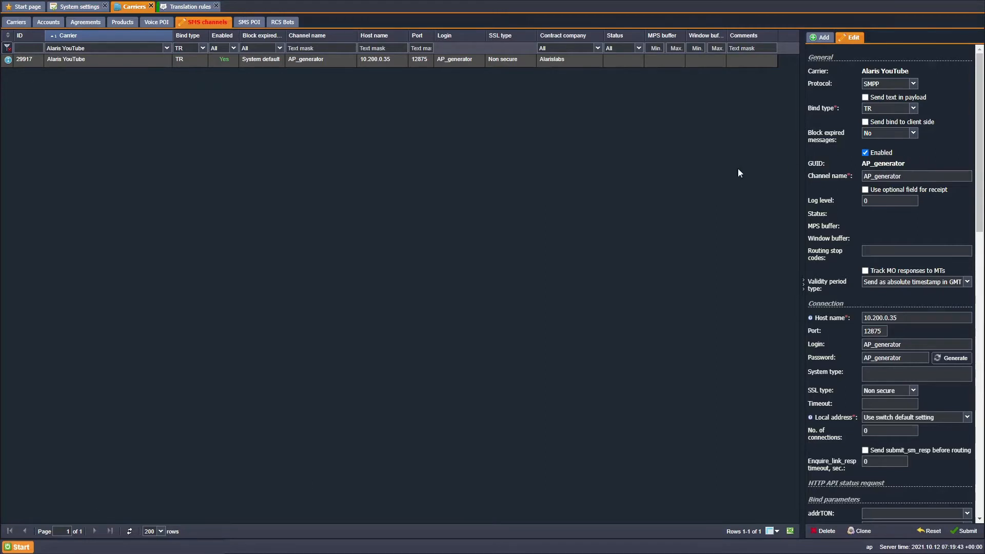
left_click(190, 6)
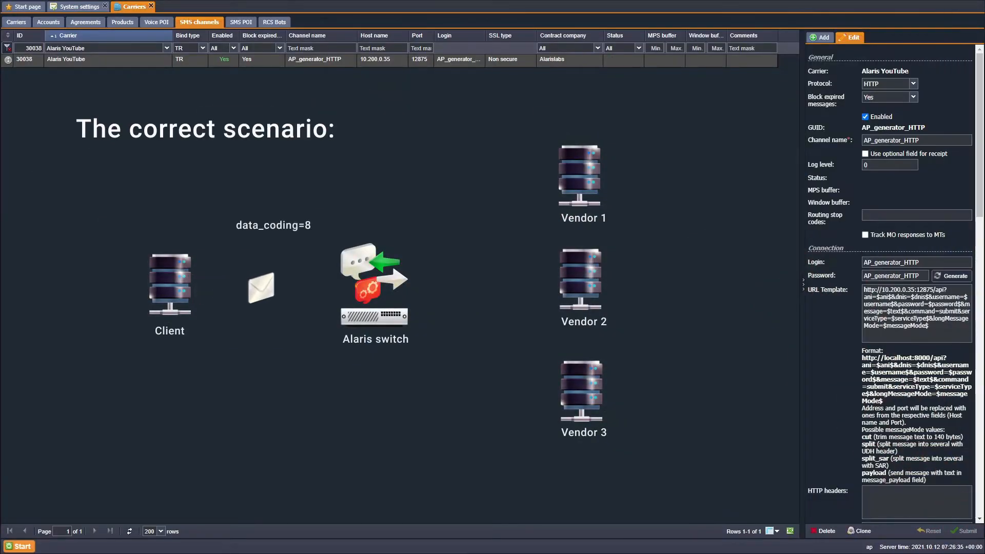
Review the allowed data coding list of the AP_generator_HTTP channel through its last entries and open the system settings.
left_click_drag(979, 121, 981, 315)
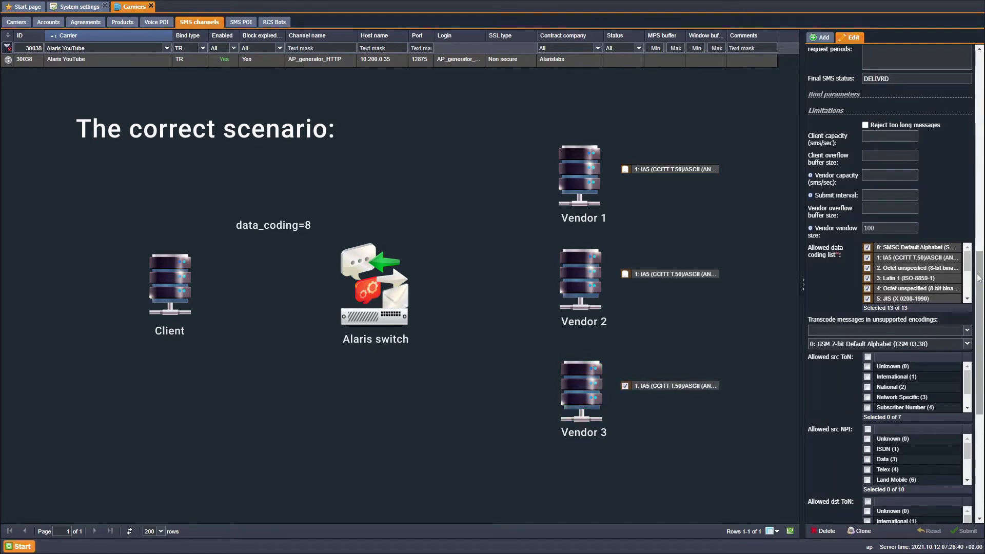
left_click_drag(967, 262, 967, 294)
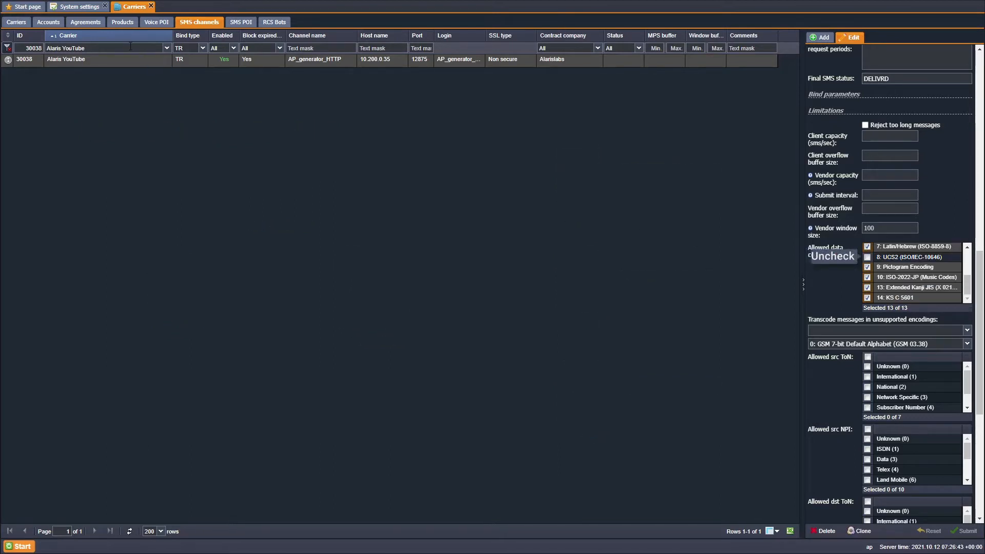
left_click(84, 8)
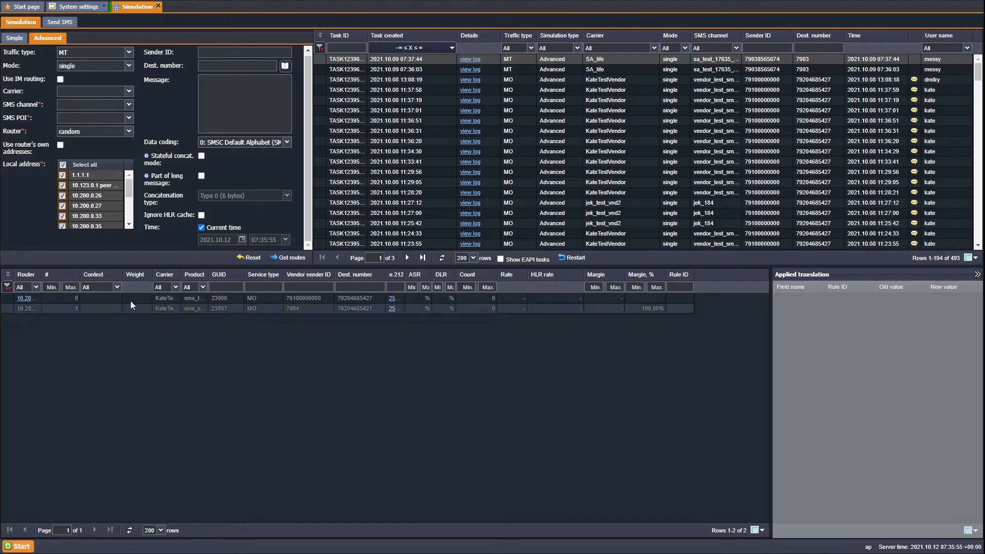
Enable Ignore HLR cache in the advanced simulation and open the system setting for deducting the HLR rate from margin.
left_click(201, 215)
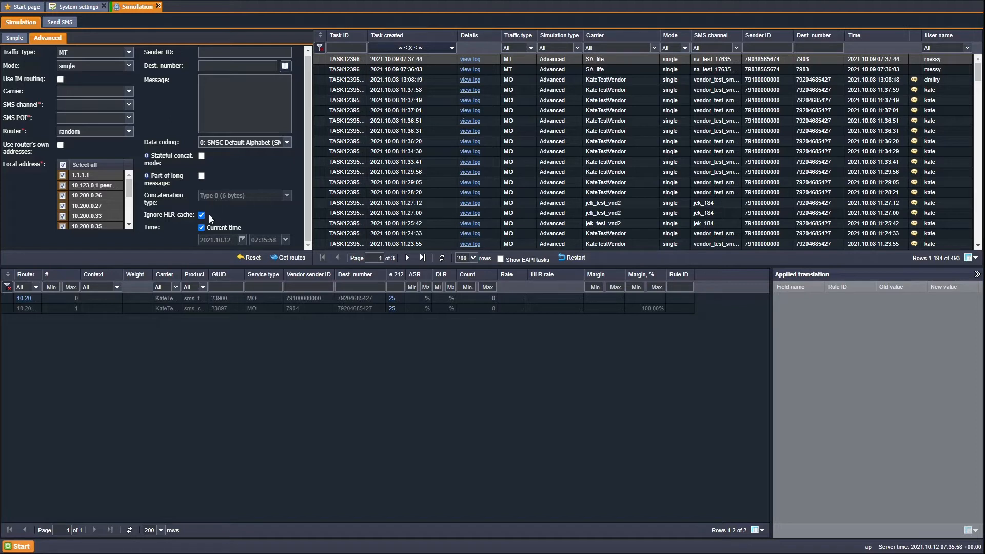
left_click(88, 9)
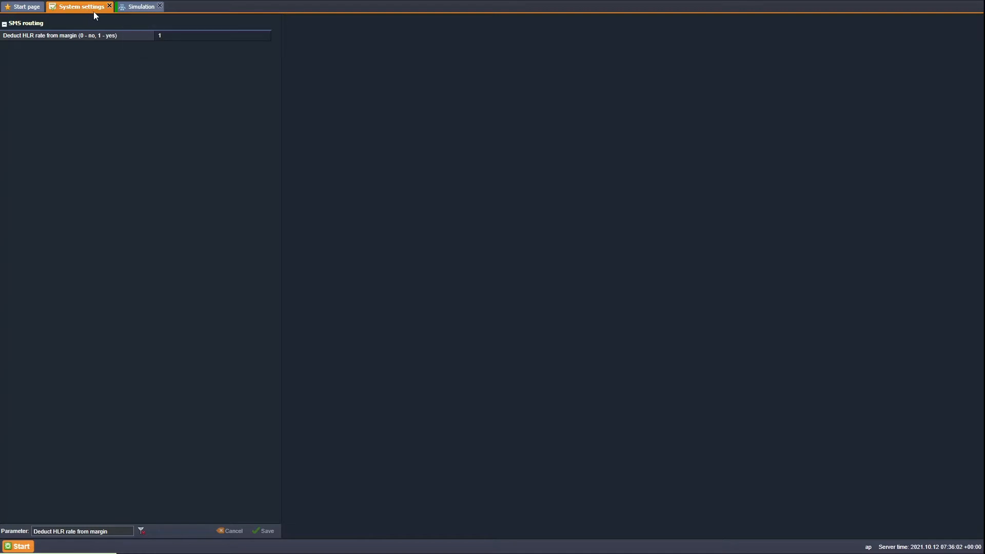
Return to the simulation and change the date of its custom time.
left_click(130, 14)
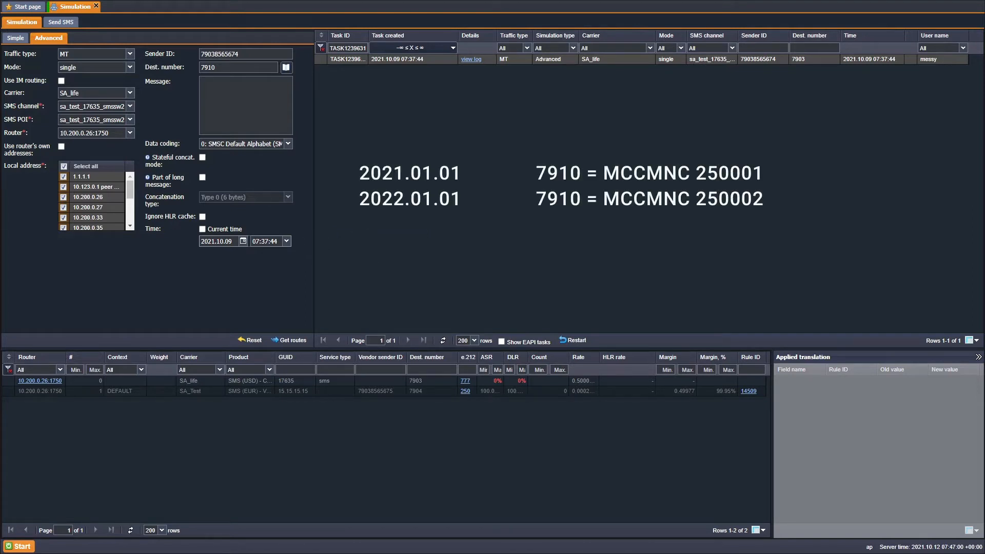
type("2021.0")
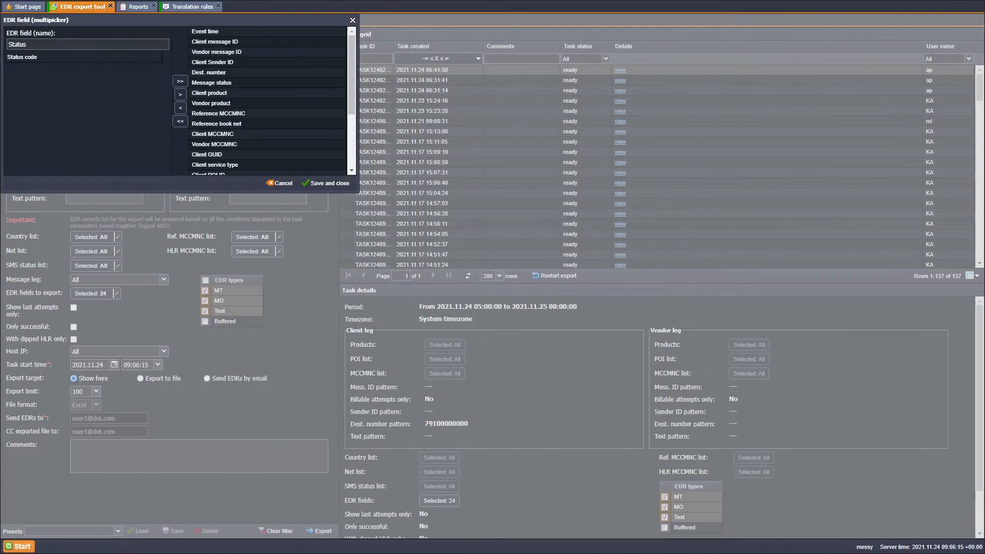
left_click_drag(180, 20, 400, 169)
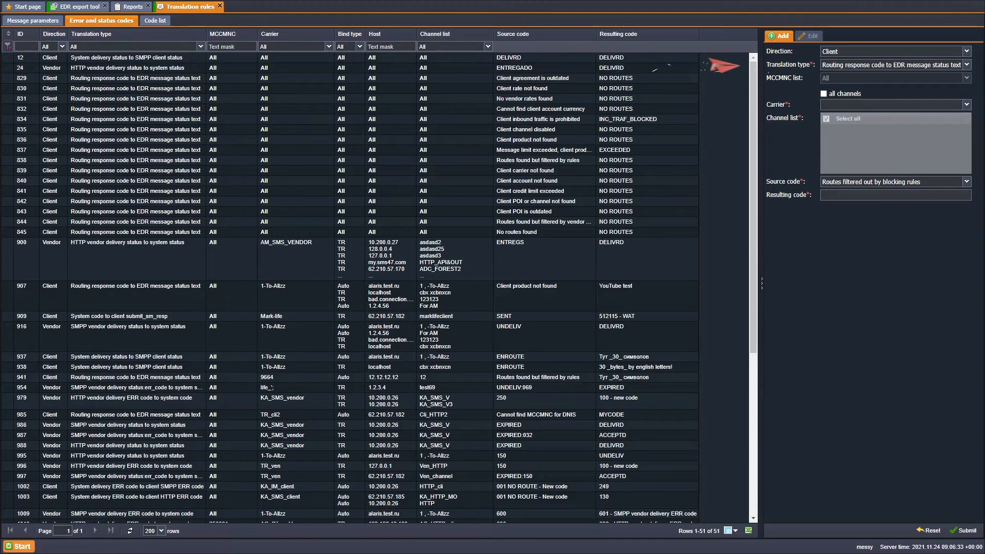
Set the new rule's translation type to Routing response code to EDR message status text and its source code to Routes filtered out by blocking rules.
left_click(872, 65)
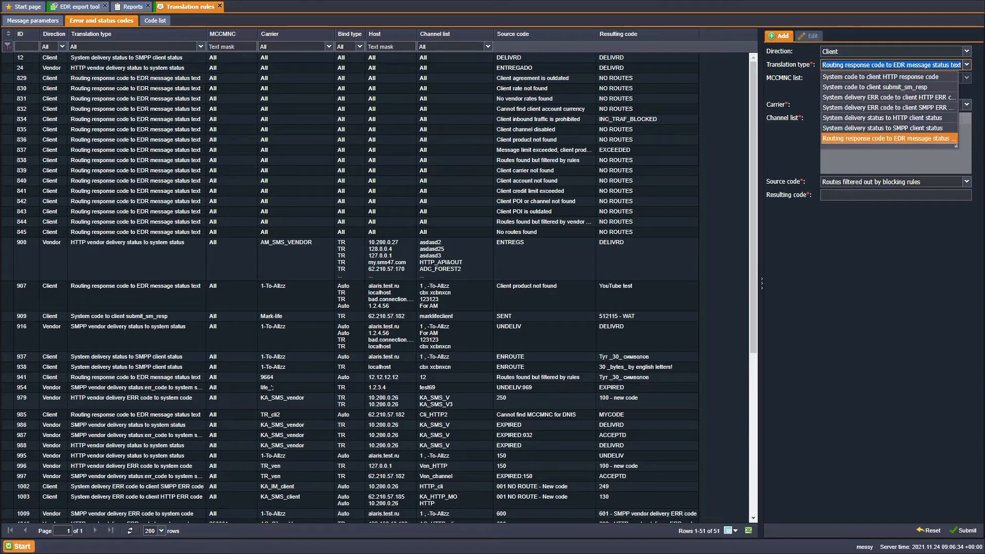
left_click(890, 138)
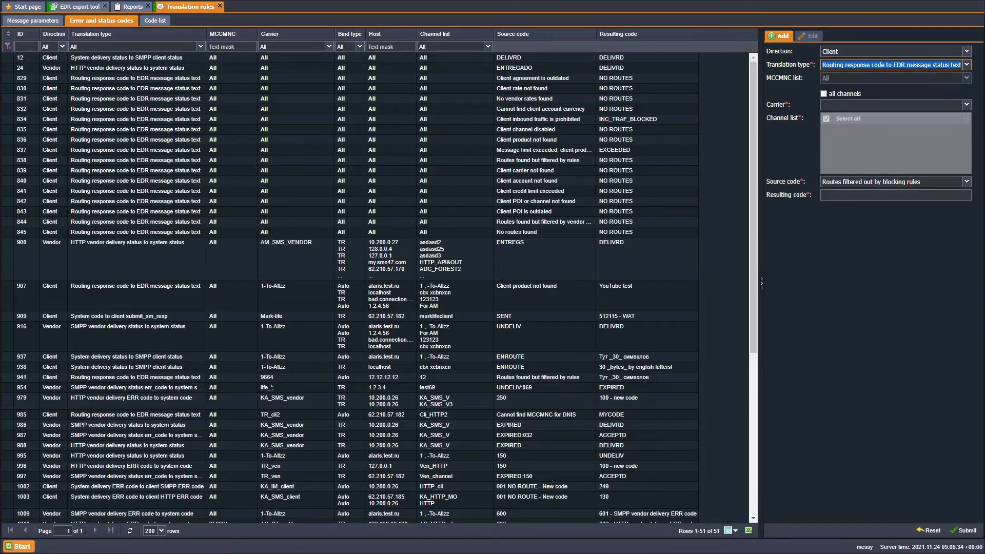
left_click(966, 181)
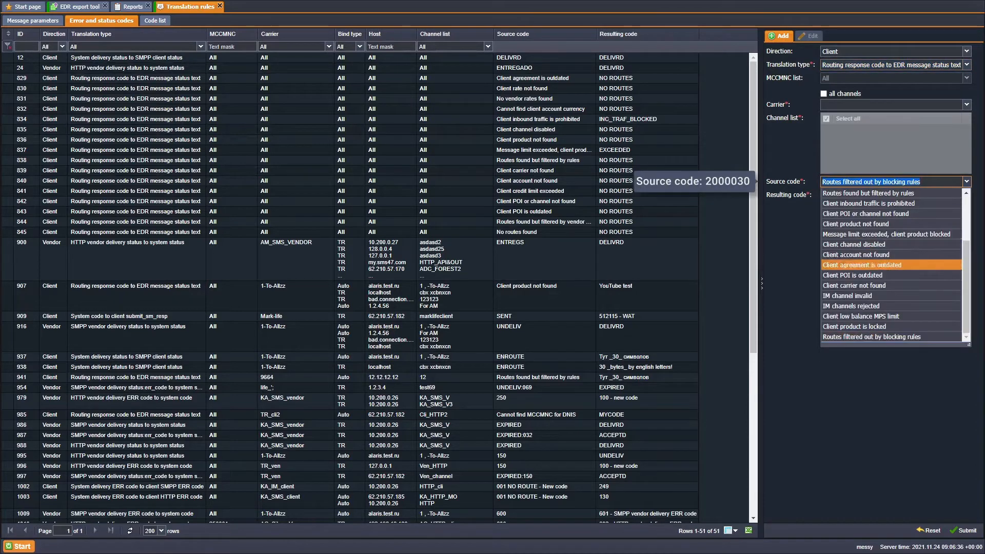
left_click(890, 337)
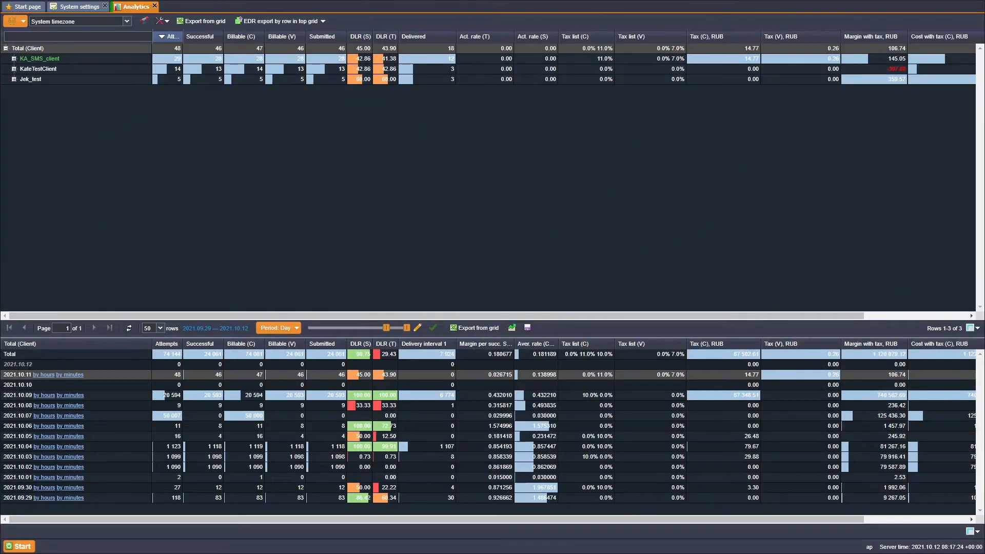
Set the analytics period to Year and open the system settings.
left_click(280, 327)
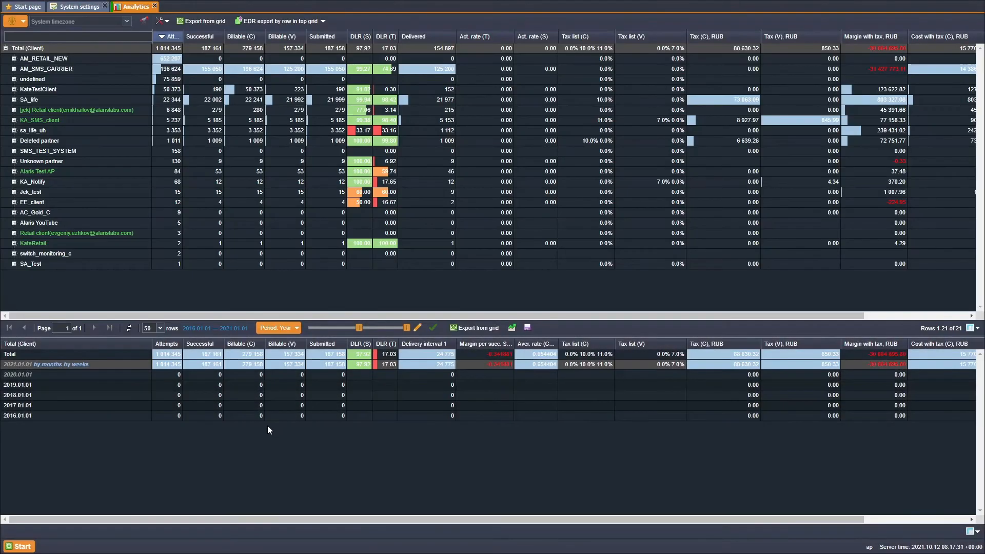
left_click(82, 8)
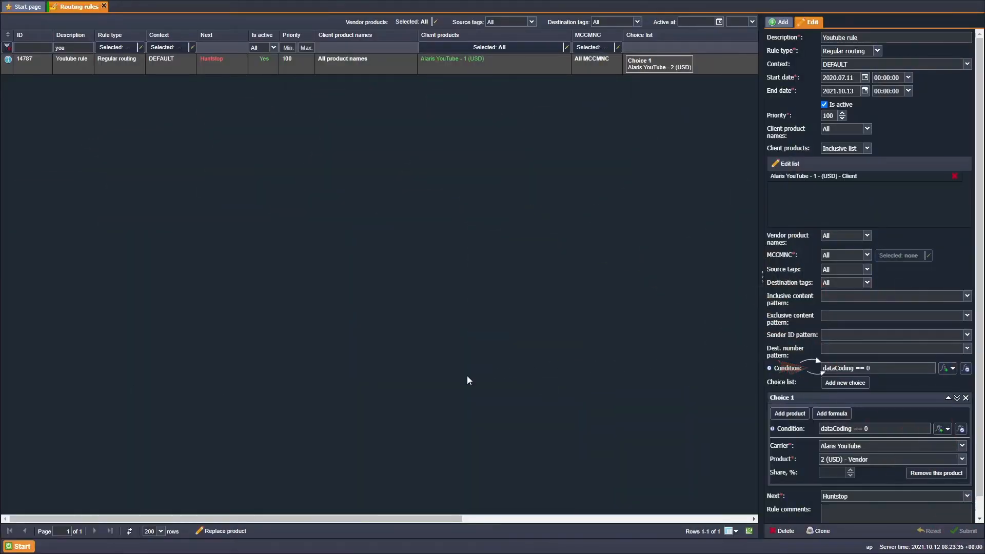
scroll(956, 361, "down", 1)
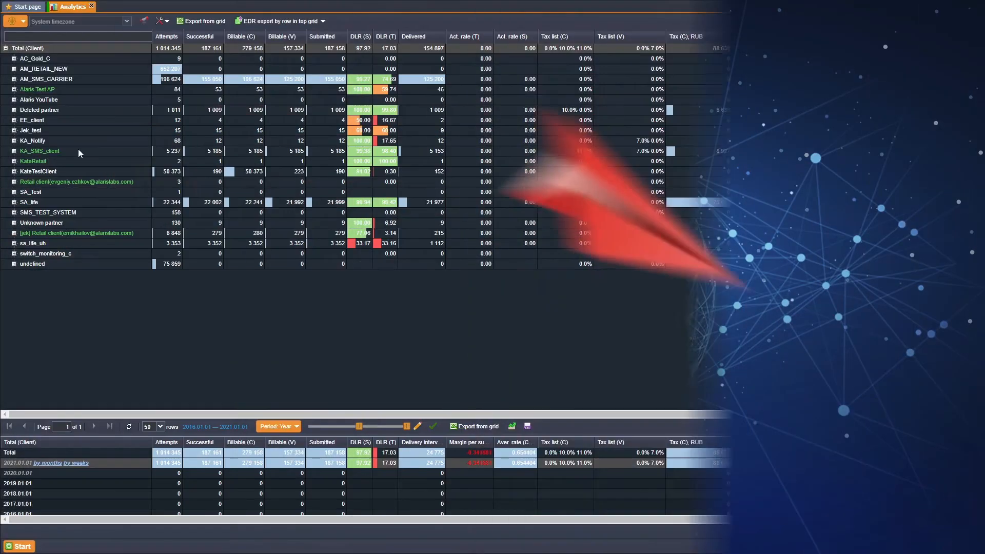
Break down the analytics total by client sender ID and look through the resulting rows.
left_click(57, 49)
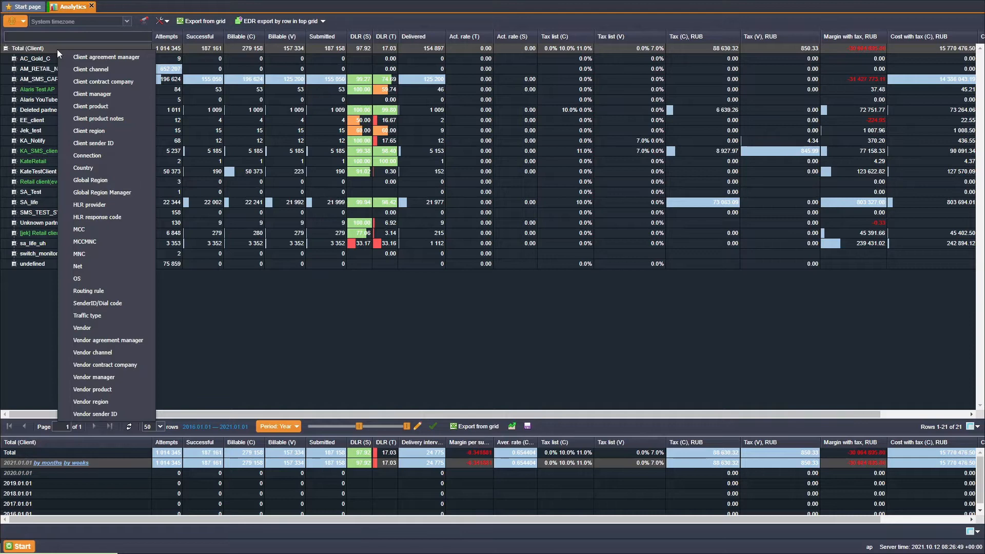
left_click(86, 145)
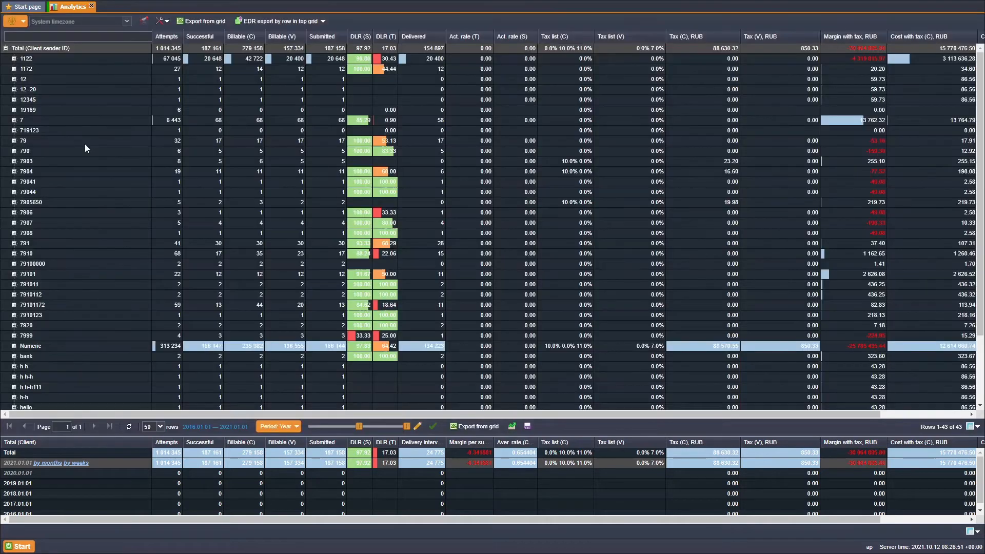
scroll(84, 148, "down", 3)
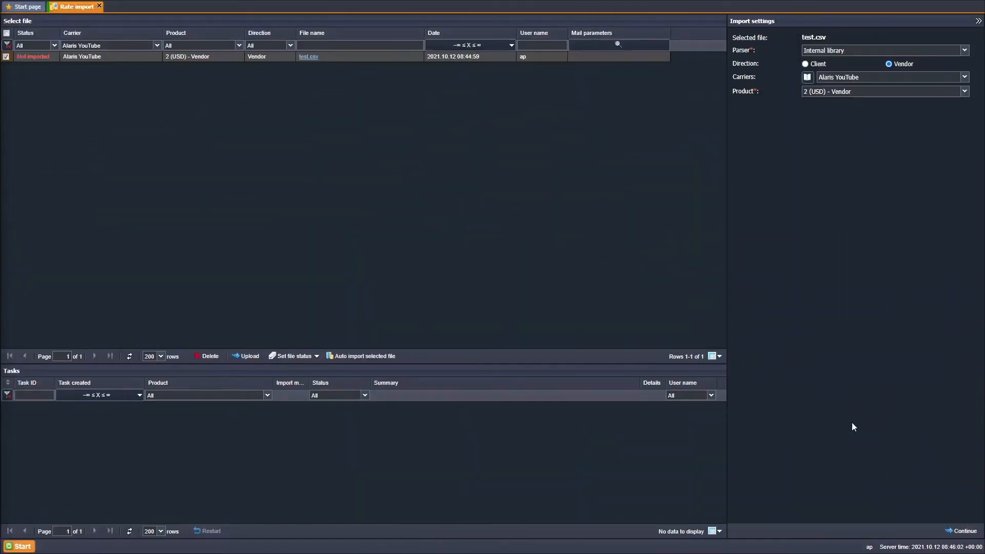
Continue the vendor rate import of test.csv with the selected import settings.
left_click(975, 535)
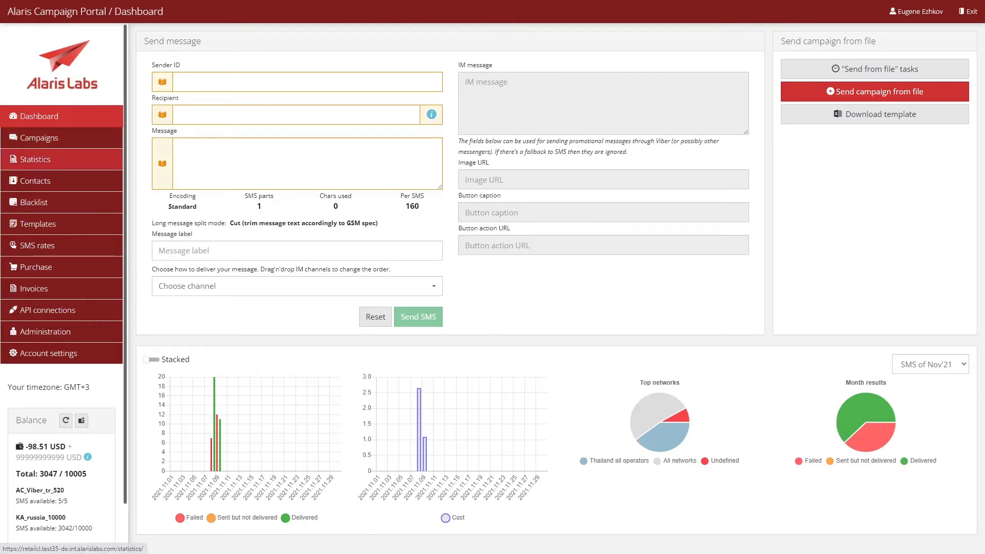
Open the message statistics in the Alaris Campaign Portal.
left_click(34, 159)
left_click(522, 248)
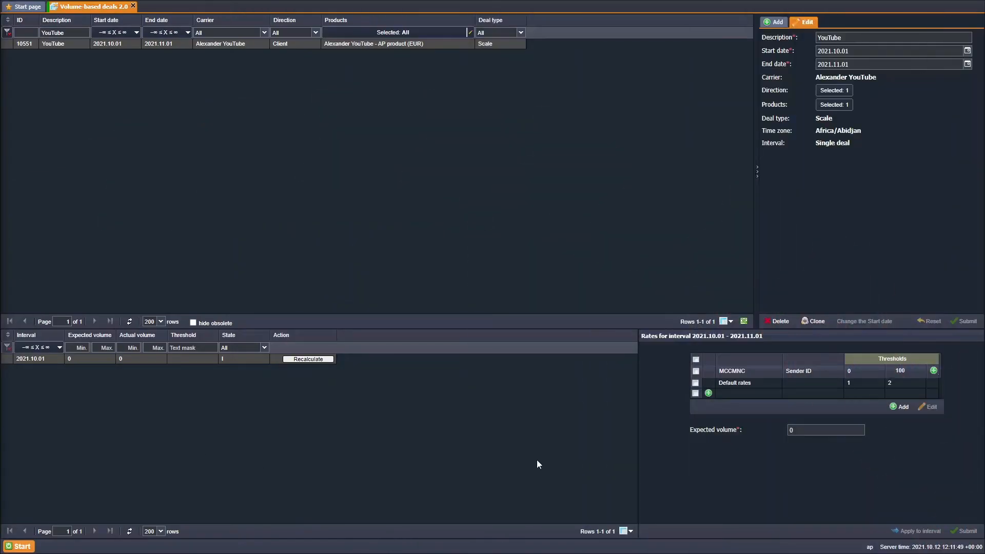
Add a rate row for MCCMNC 206030 to the YouTube volume-based deal.
left_click(708, 393)
left_click(734, 393)
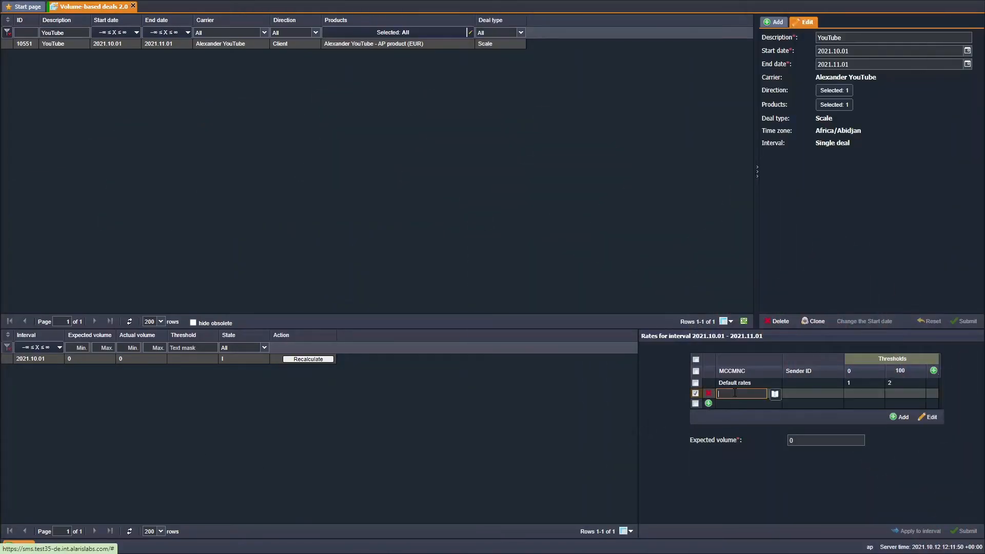
type("206030")
key("Return")
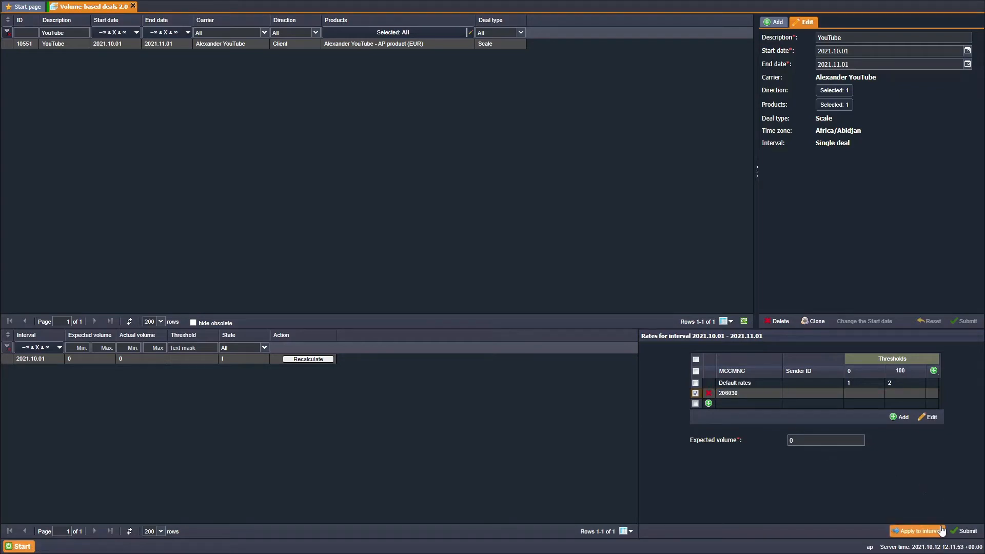
Apply the deal's rates to the interval 2021.10.01 to 2021.11.01, agreeing to overwrite the periods and replace the existing rate.
left_click(918, 531)
left_click(542, 262)
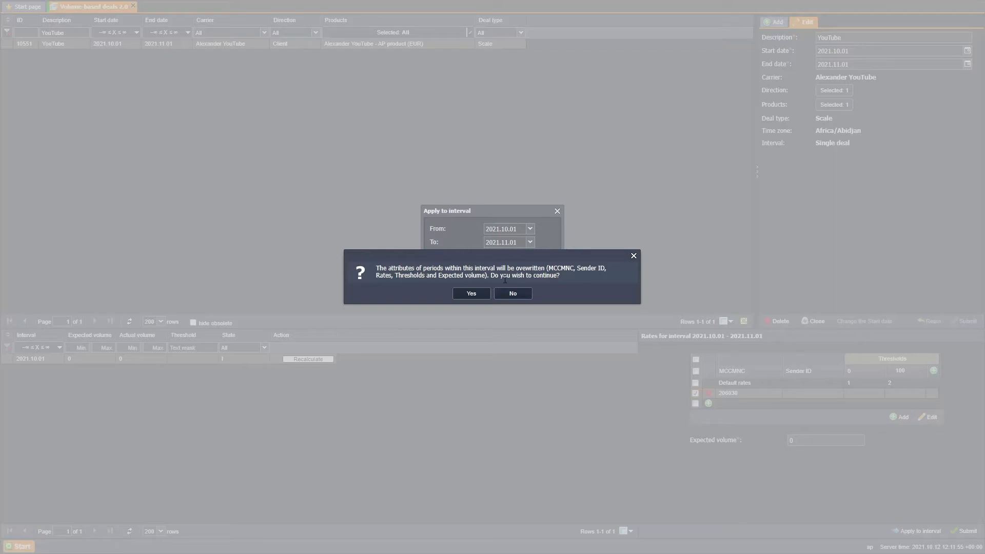
left_click(476, 299)
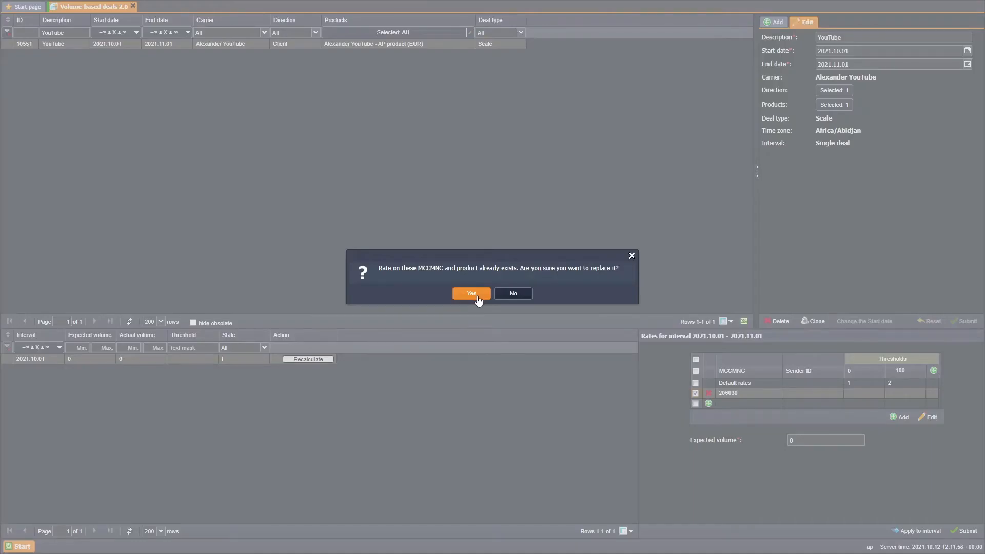
left_click(472, 294)
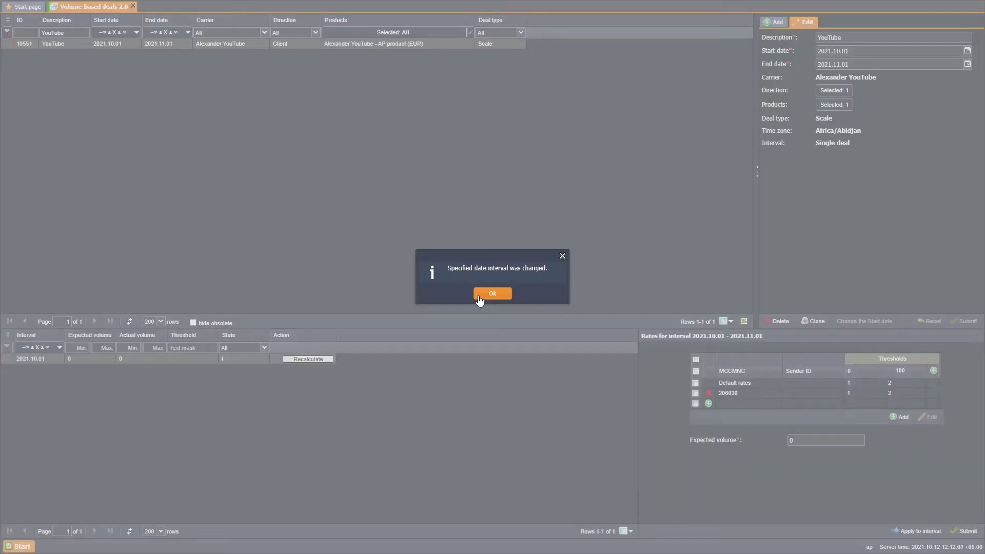
left_click(479, 296)
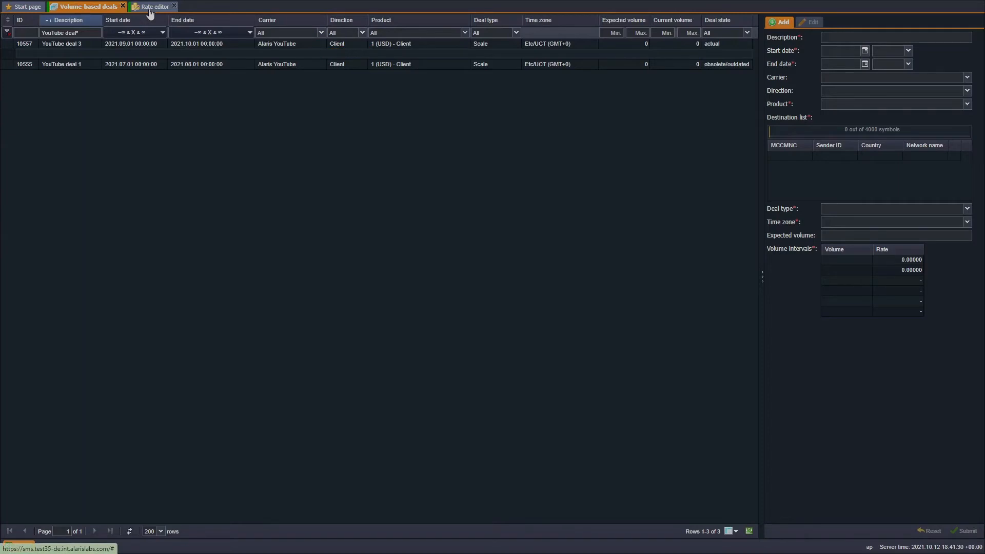
Switch from the volume-based deals to the rate editor.
left_click(150, 10)
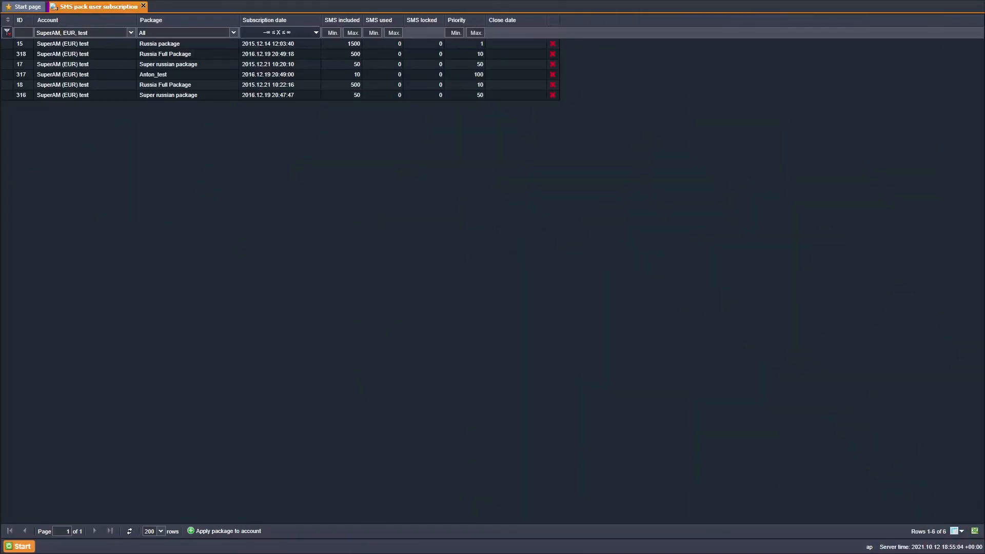
Start applying an SMS package to an account, choose the EUR account YouTube Balance 1 and open the list of available packages.
left_click(251, 531)
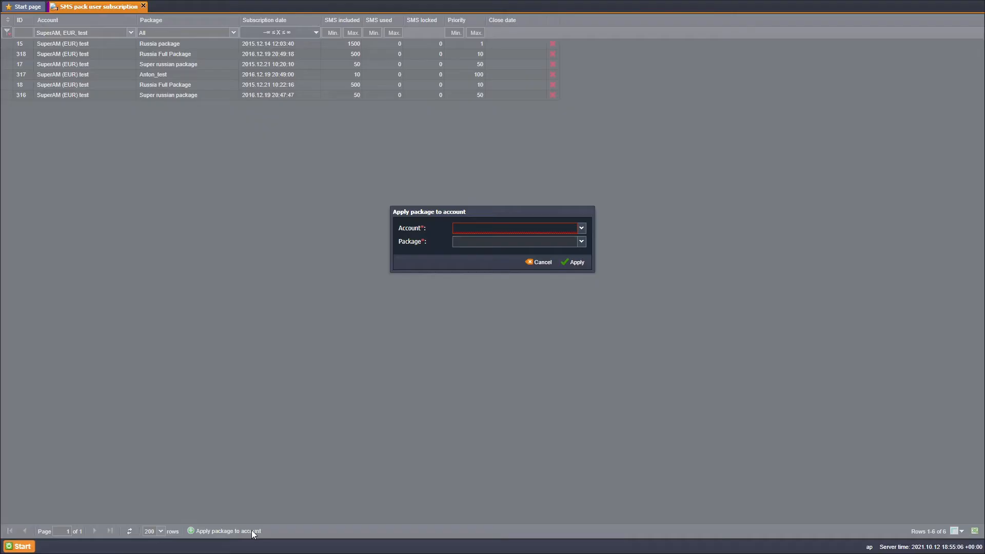
left_click(474, 229)
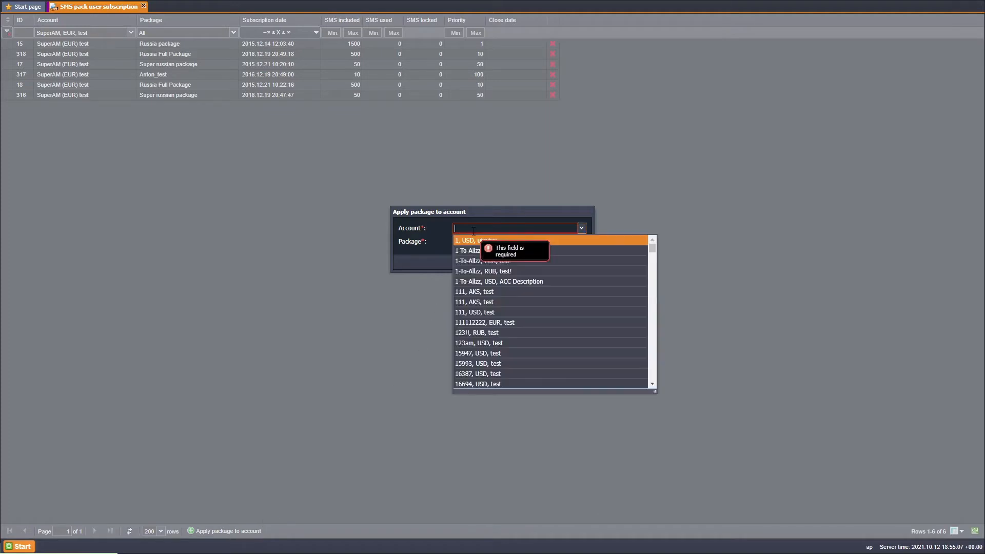
type("Alexander YouTube, EUR, YouTube Balance 1")
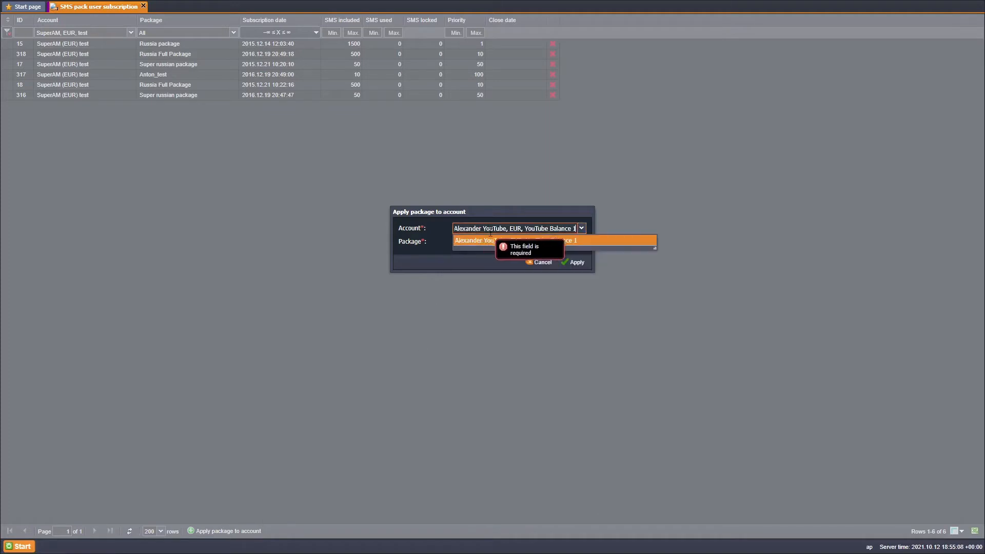
left_click(510, 241)
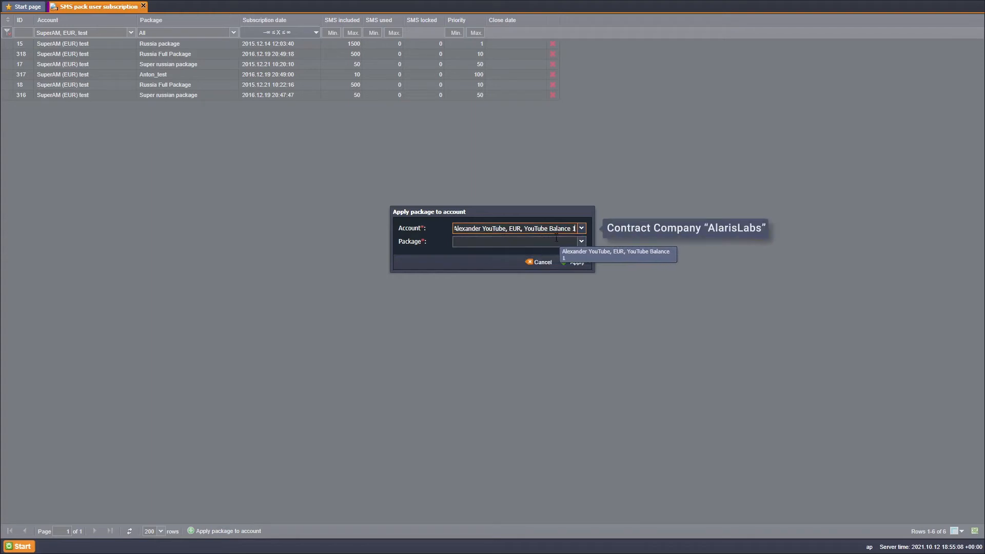
left_click(581, 241)
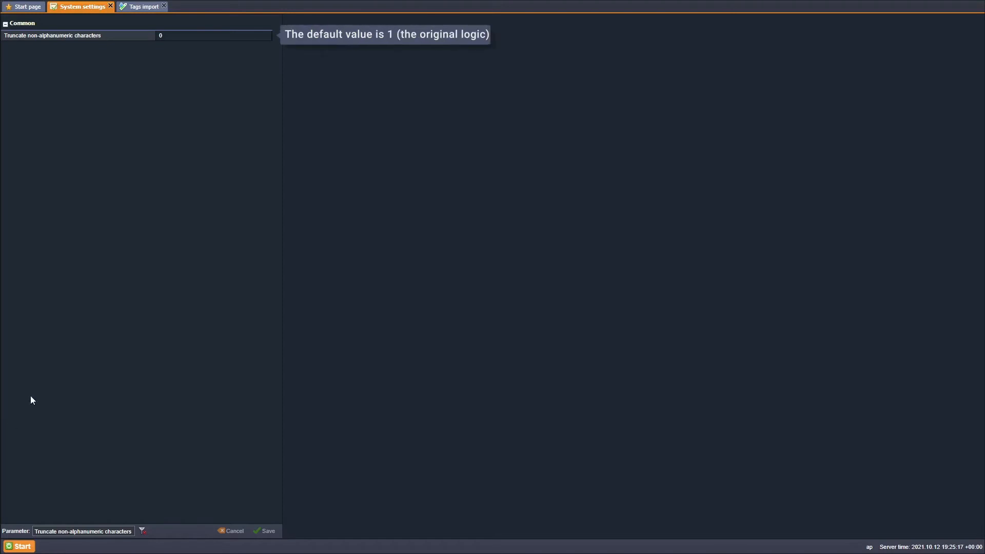
Enable Trim spaces in the import settings for the Tags.xlsx tags import.
left_click(134, 10)
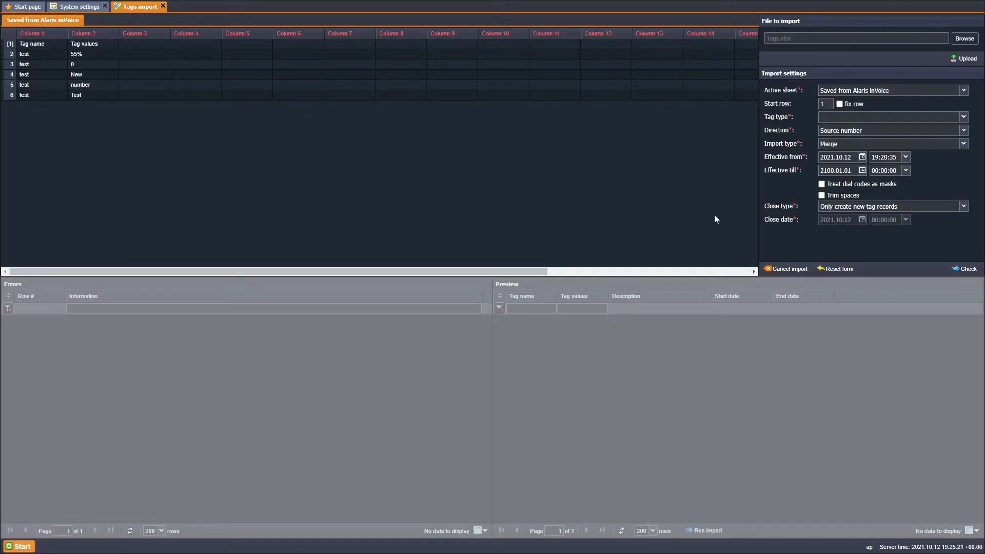
left_click(821, 196)
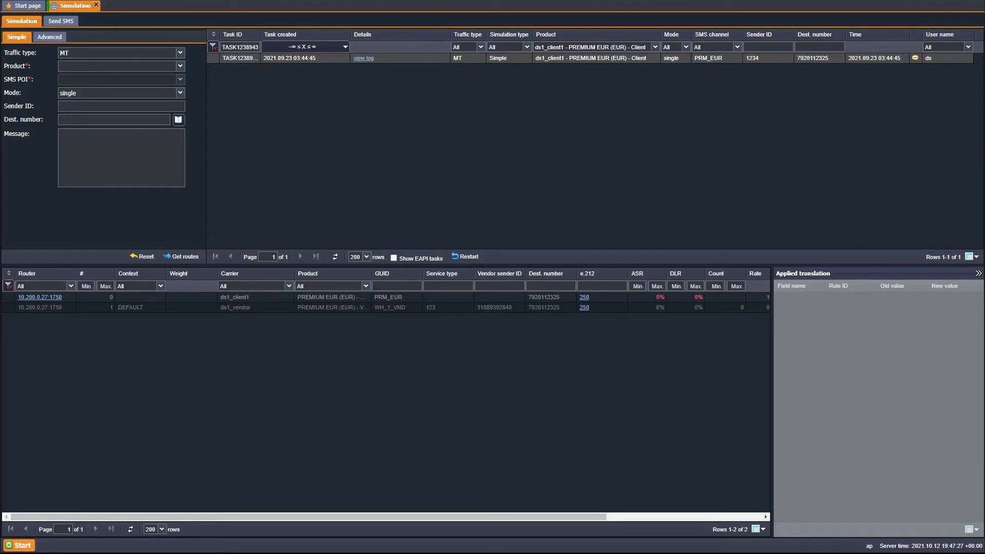
Select the ds1_client1 route in the simulation results to view its applied translation.
left_click(285, 300)
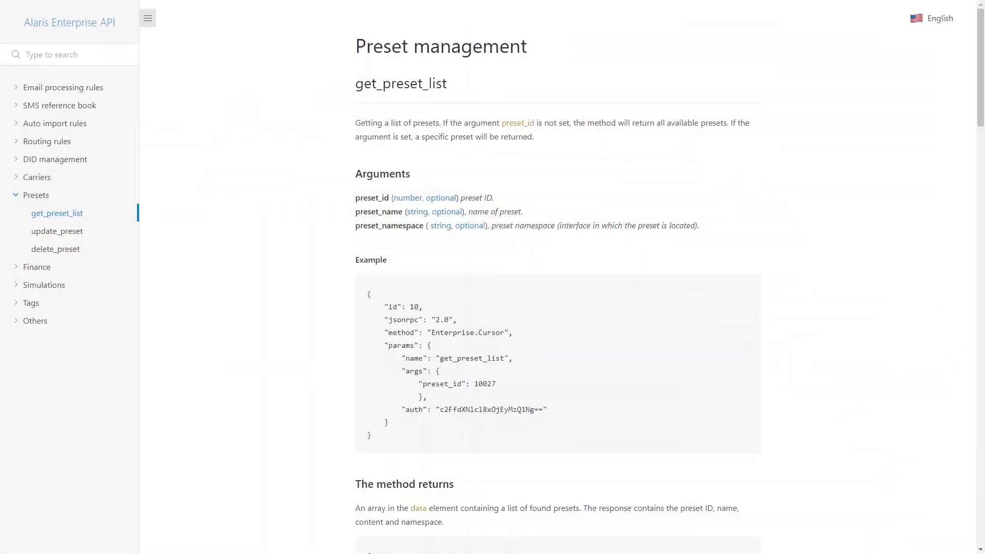
Read the Preset management API documentation, covering the get_preset_list and update_preset methods with their arguments and examples.
scroll(558, 277, "down", 5)
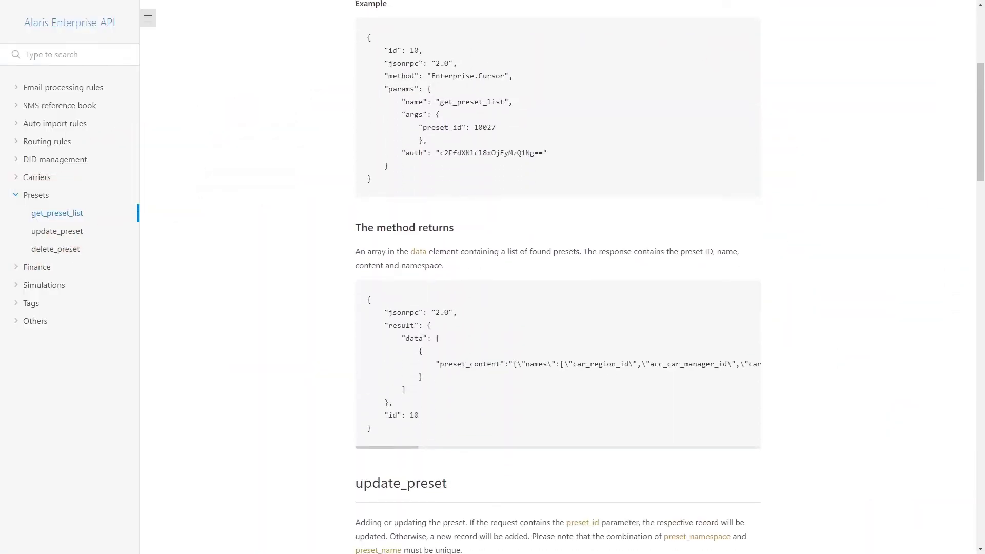
scroll(559, 277, "down", 5)
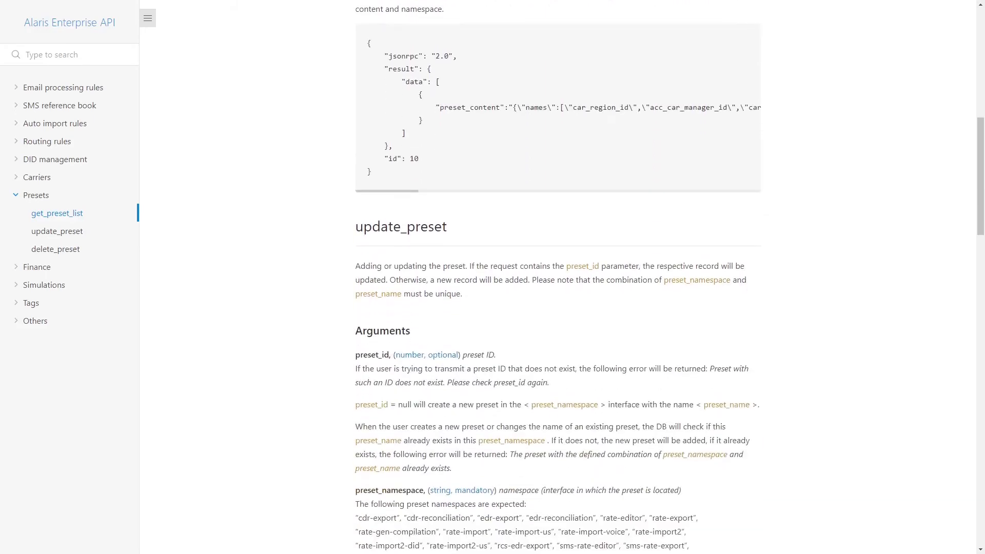
scroll(558, 277, "down", 6)
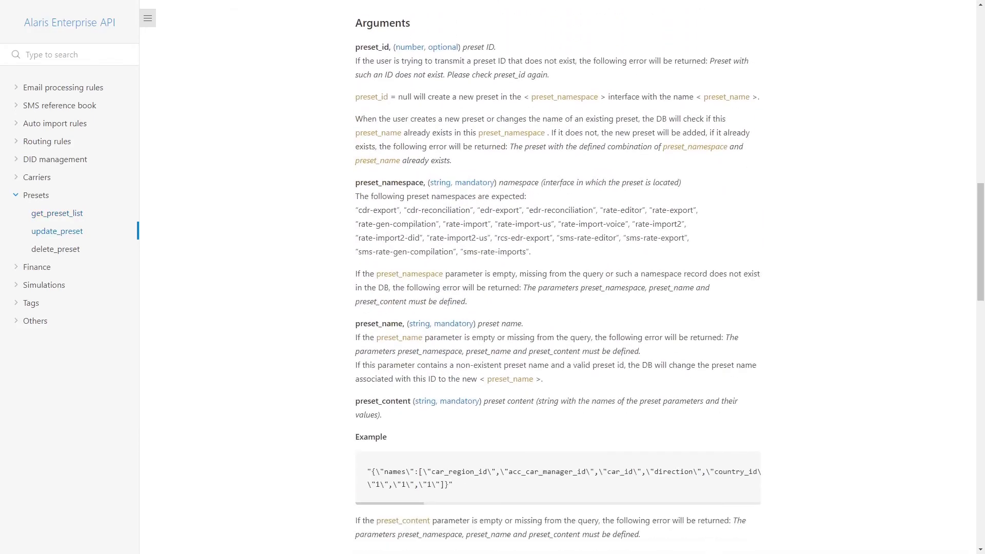
scroll(558, 277, "down", 20)
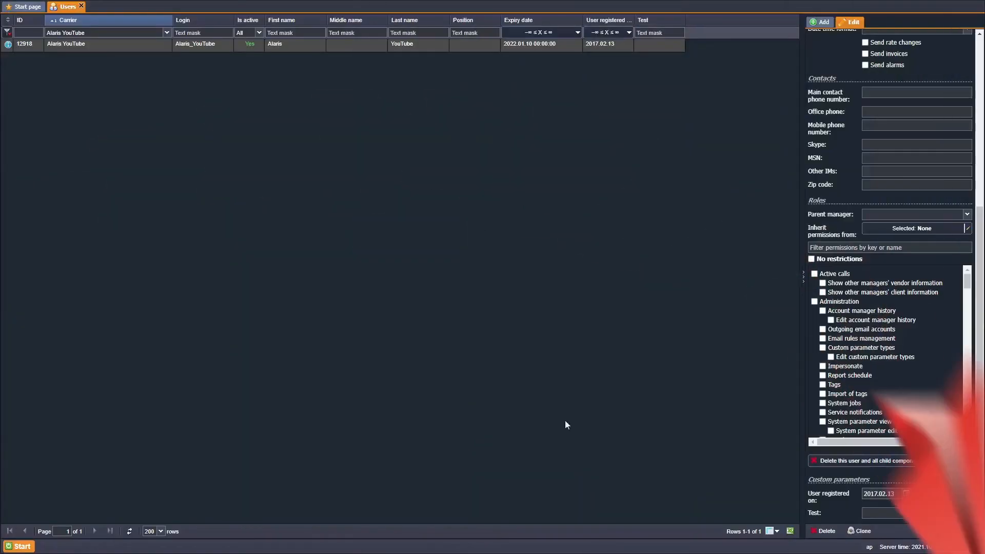
Look through the permissions list in the roles of the Alaris YouTube user.
left_click_drag(968, 277, 968, 353)
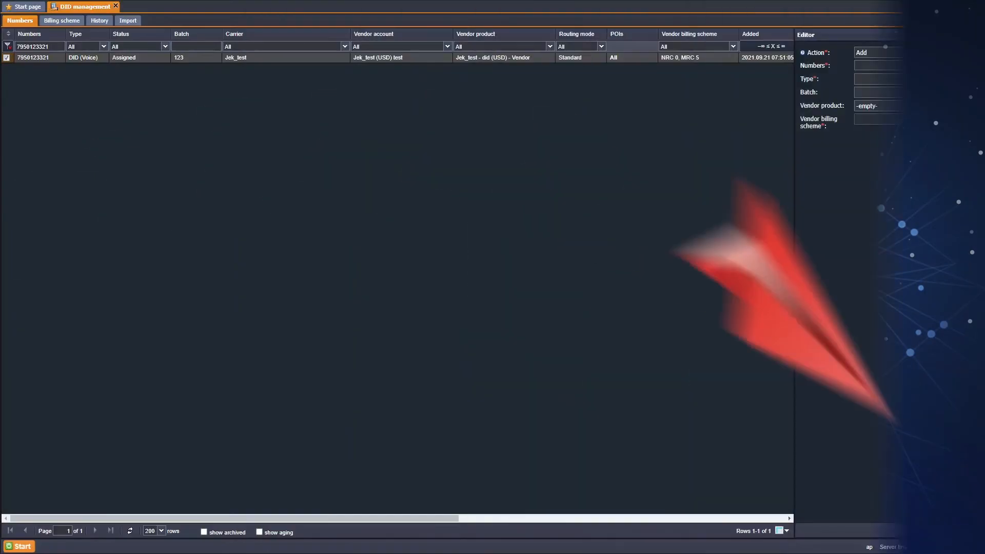
Set the NRC of the DID billing scheme "NRC 0, MRC 5" to 1 and submit the change.
left_click(64, 20)
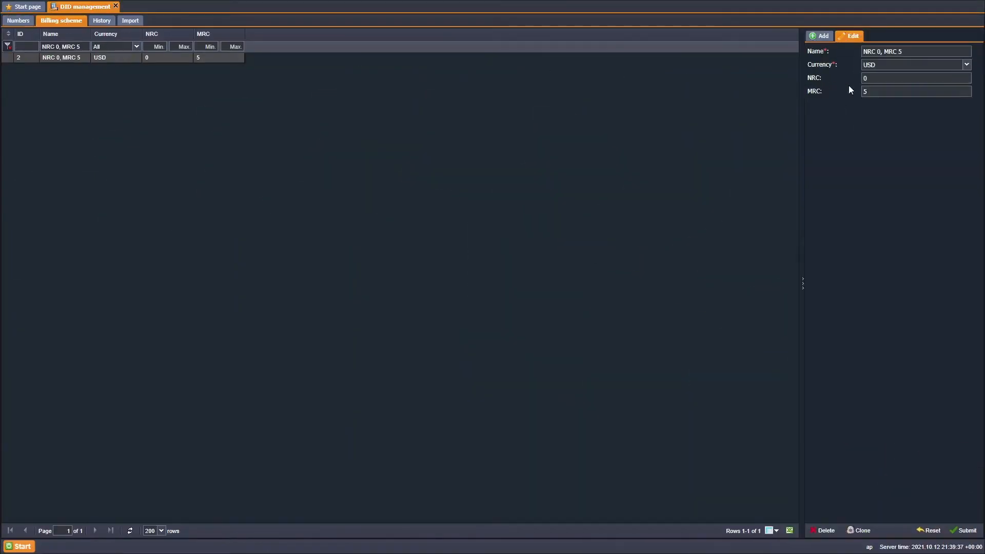
double_click(872, 77)
type("1")
left_click(964, 531)
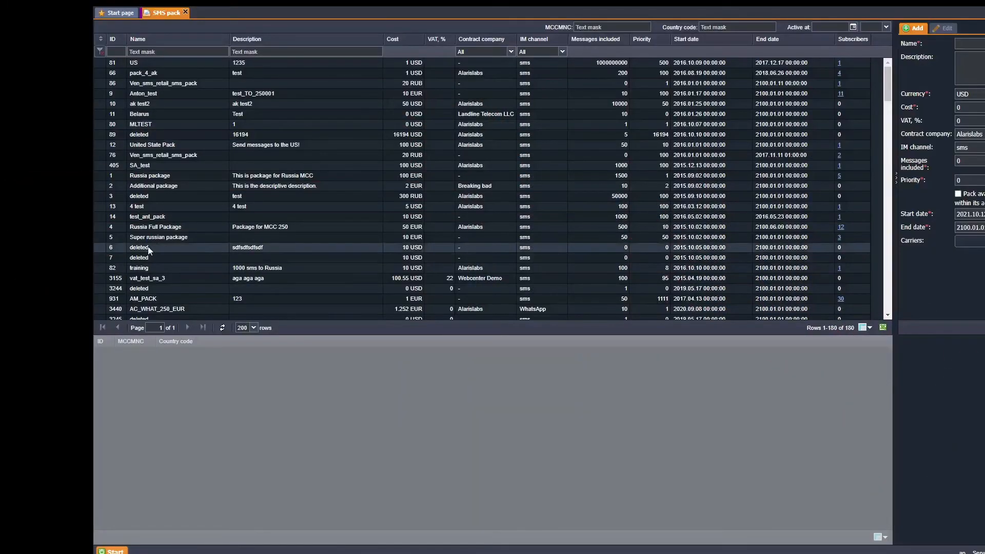
Select the Russia Full Package SMS pack and open its list of subscribers.
left_click(193, 229)
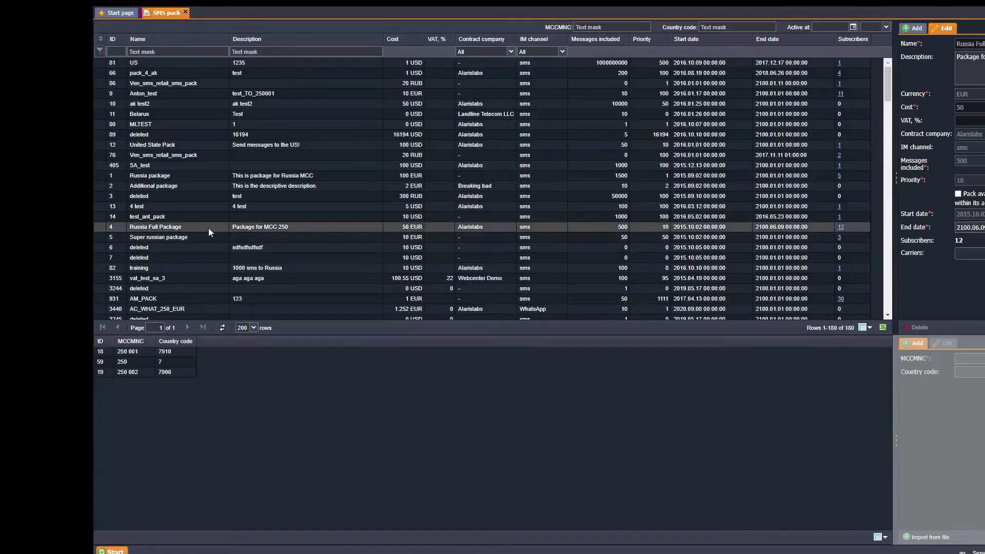
left_click(841, 229)
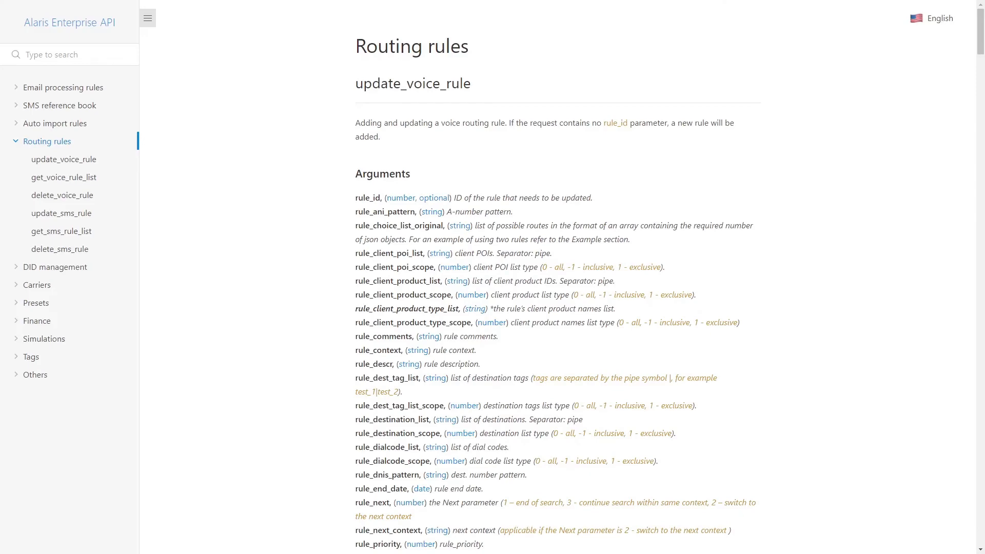
Read the Routing rules API documentation, covering the methods for updating, listing and deleting voice and SMS rules.
scroll(558, 277, "down", 14)
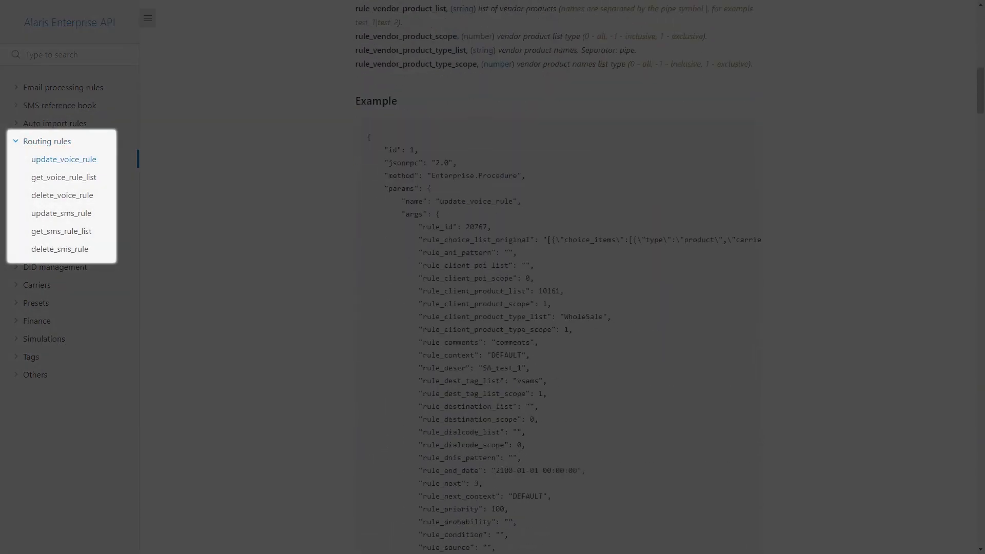
scroll(558, 277, "down", 14)
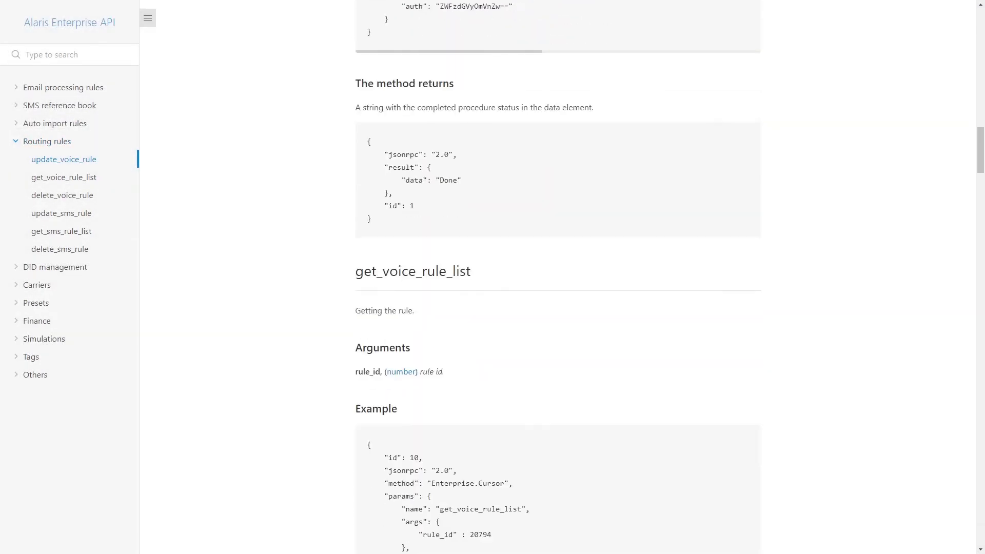
scroll(558, 277, "down", 17)
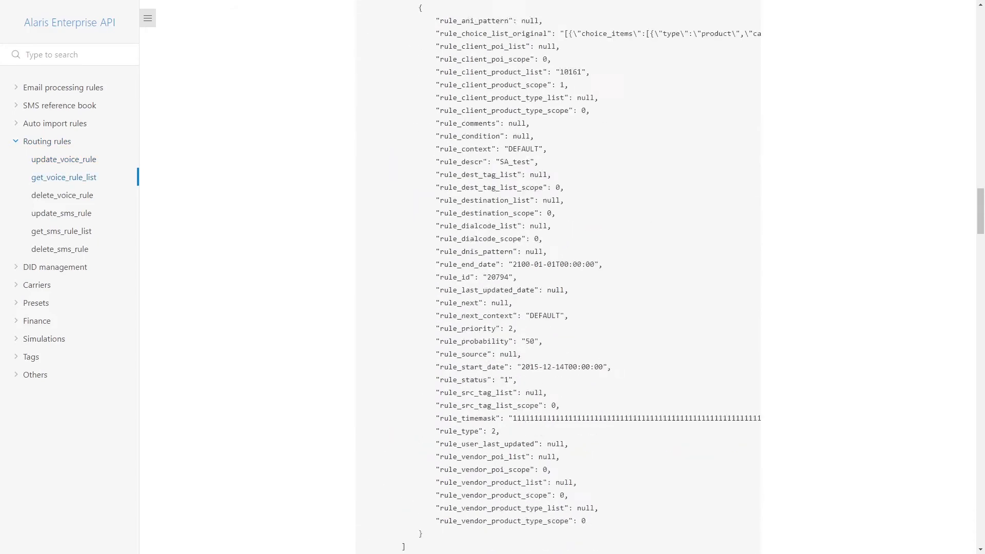
scroll(558, 277, "down", 15)
scroll(558, 277, "down", 7)
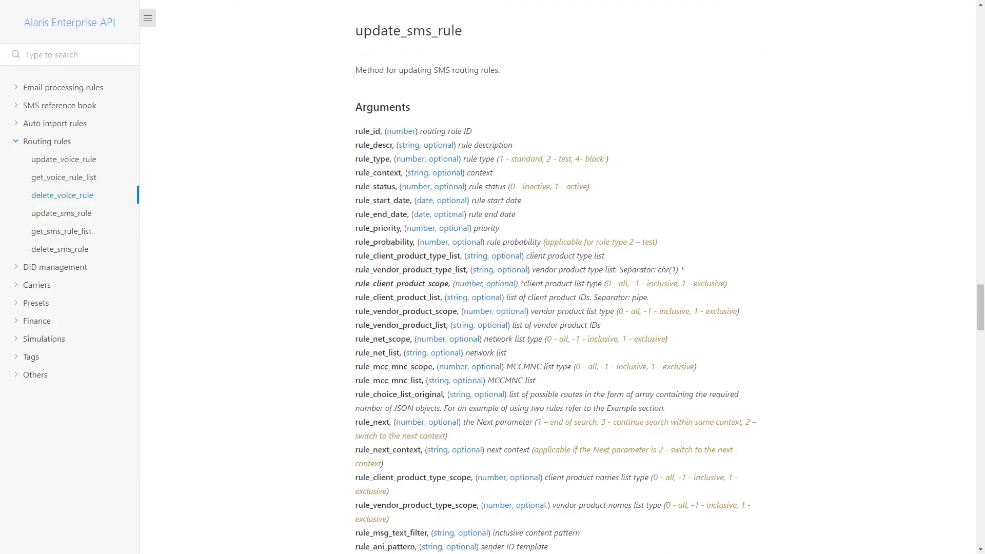
scroll(558, 277, "down", 15)
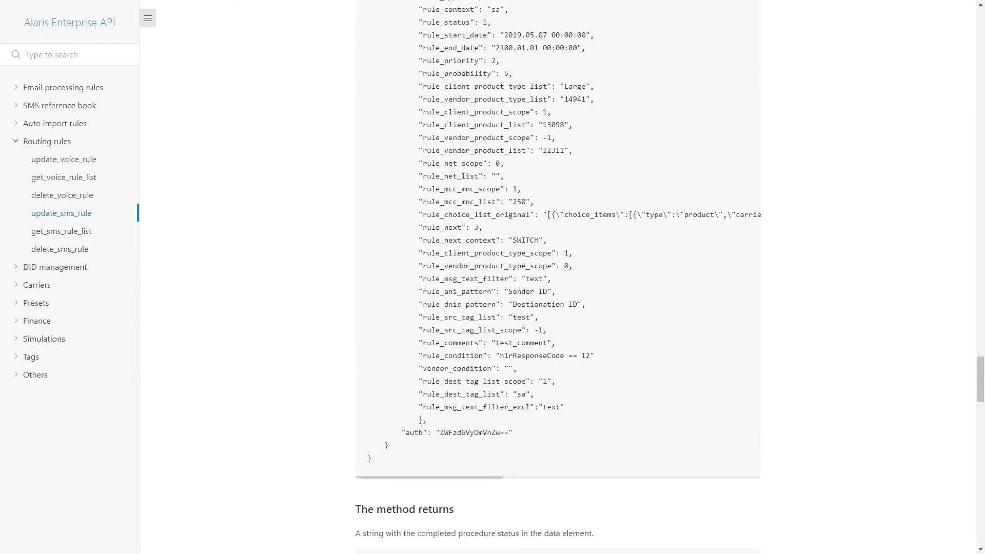
scroll(558, 277, "down", 20)
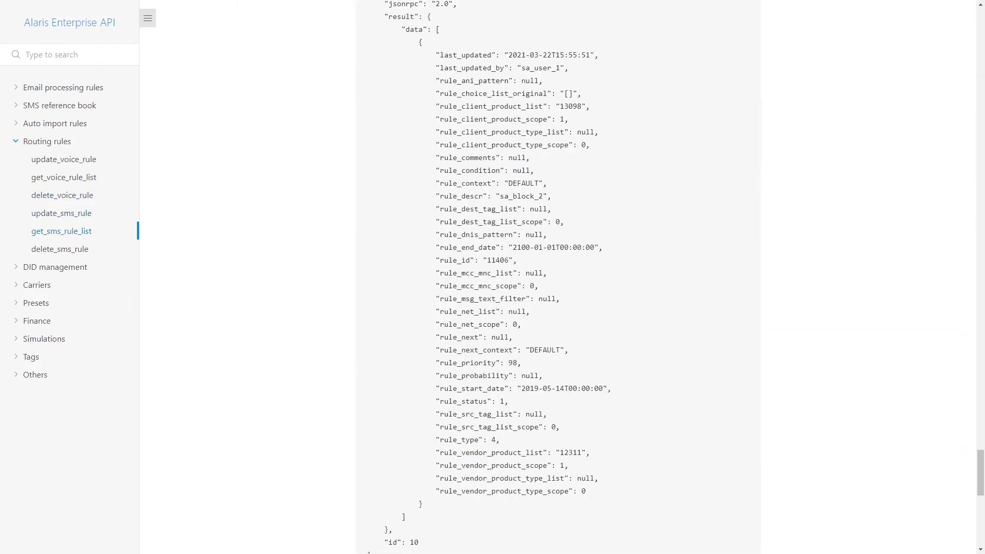
scroll(558, 277, "down", 11)
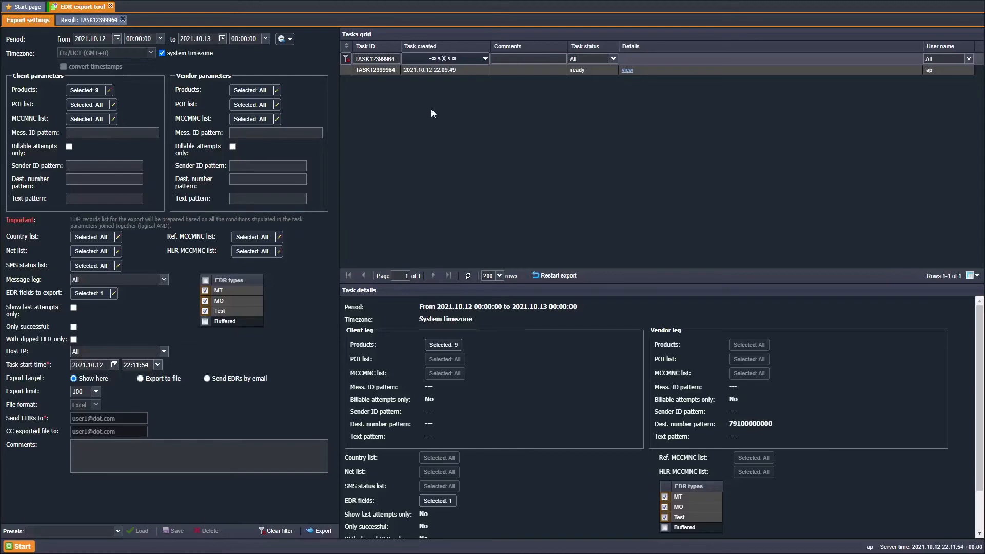
Open the result of the ready EDR export task from its details.
left_click(628, 70)
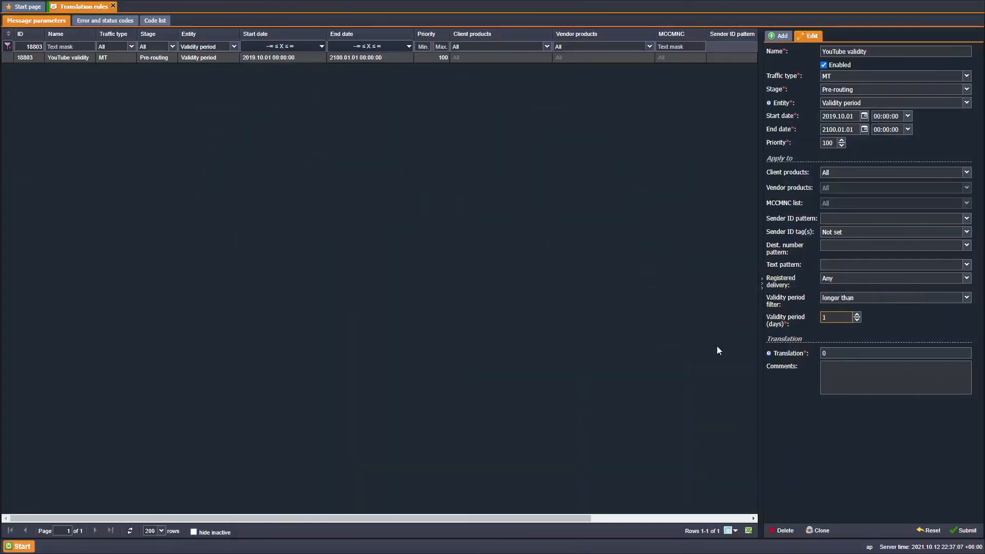
Enable Show rates from parent product in the Alaris YouTube rate filter for MCCMNC 222 and apply the filter.
mouse_move(768, 353)
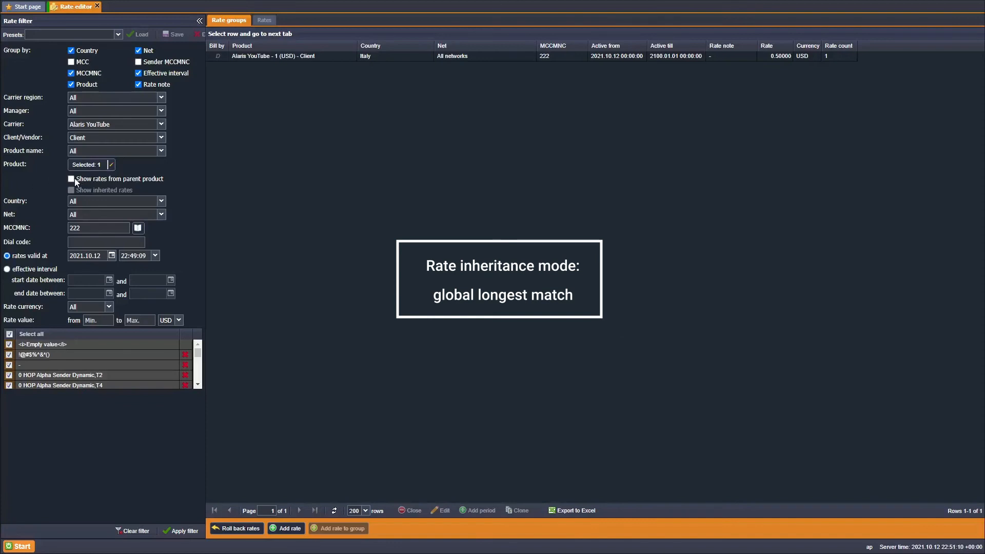
left_click(73, 179)
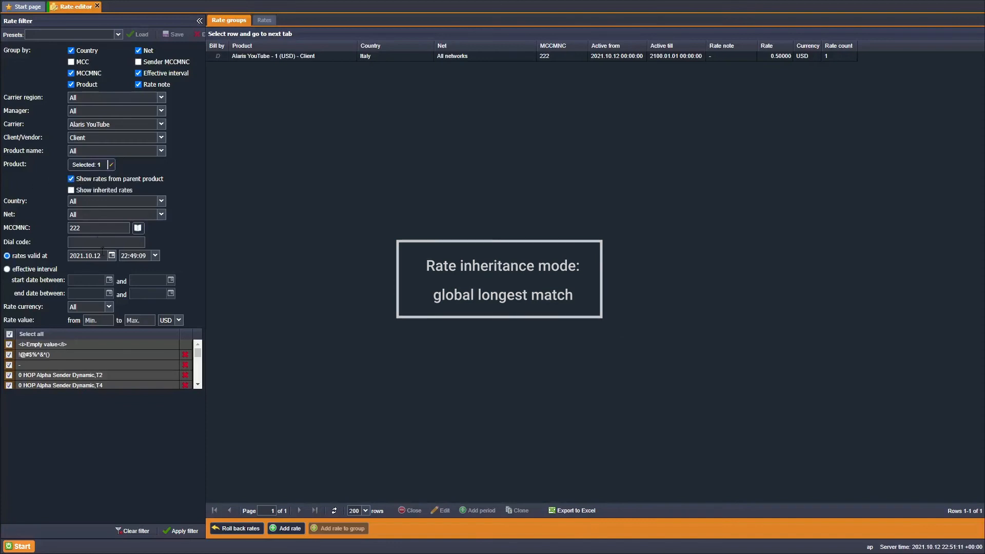
left_click(179, 532)
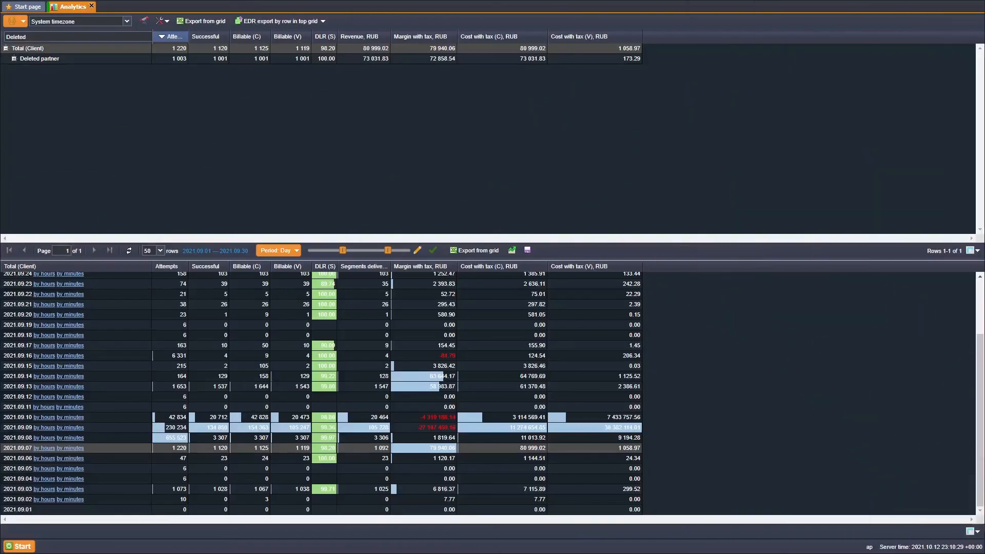
Export EDRs by the selected row in the top Analytics grid and download the newest file from the refreshed EDR export tasks.
left_click(280, 21)
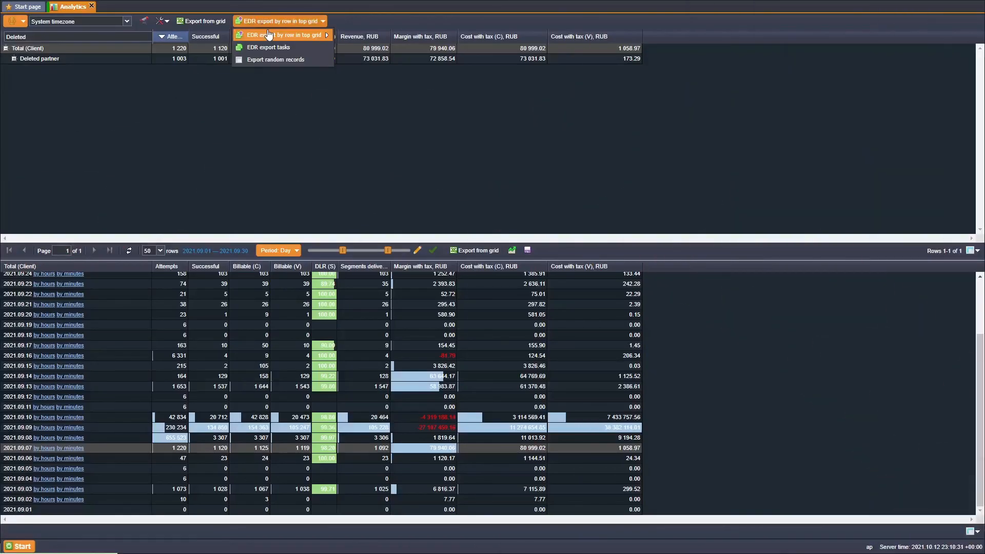
mouse_move(332, 40)
left_click(277, 47)
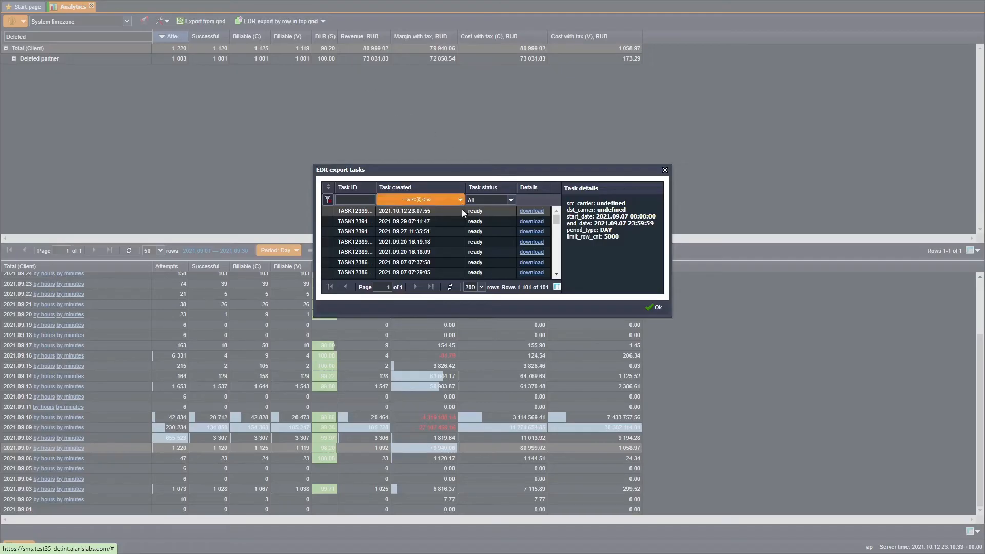
left_click(453, 285)
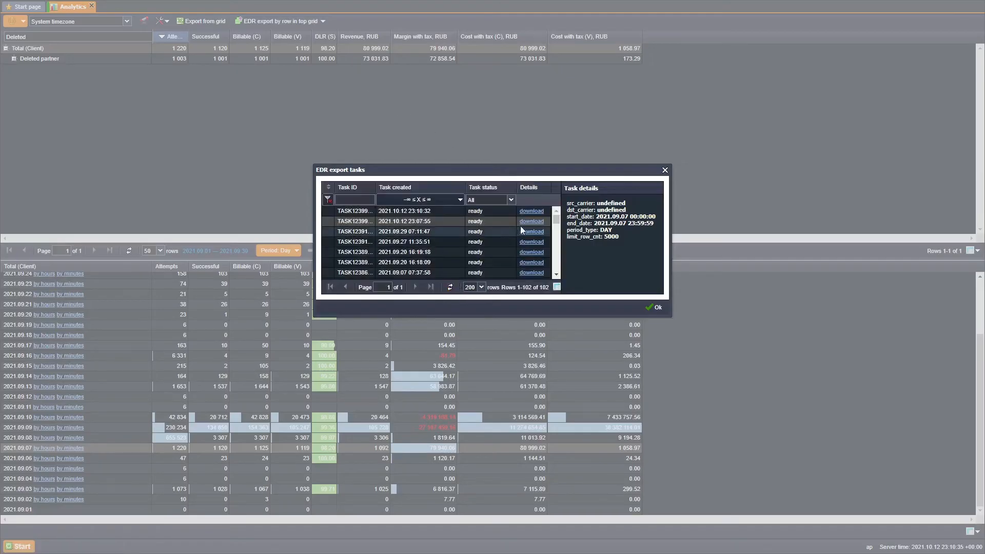
left_click(532, 212)
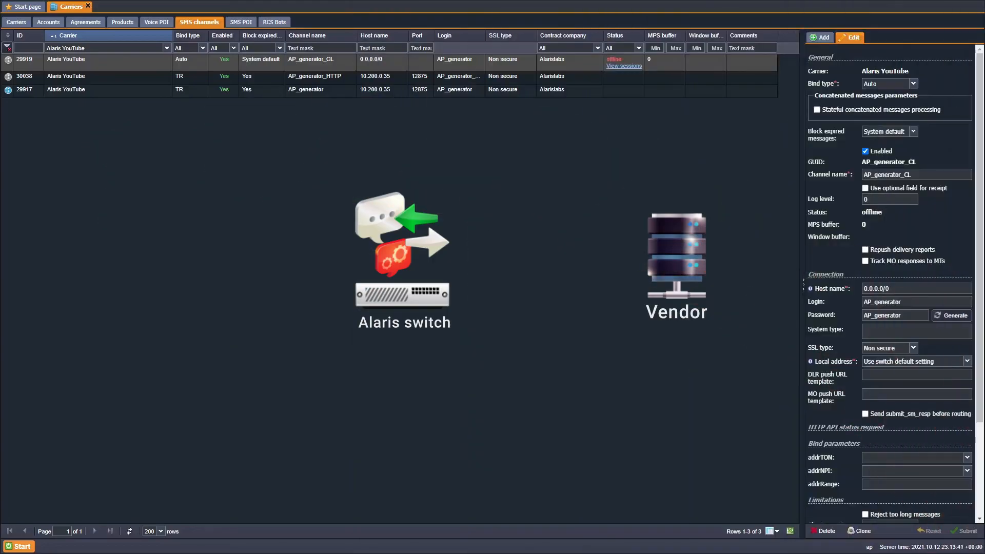
Enable stateful concatenated messages processing for the AP_generator_CL SMS channel.
left_click(817, 109)
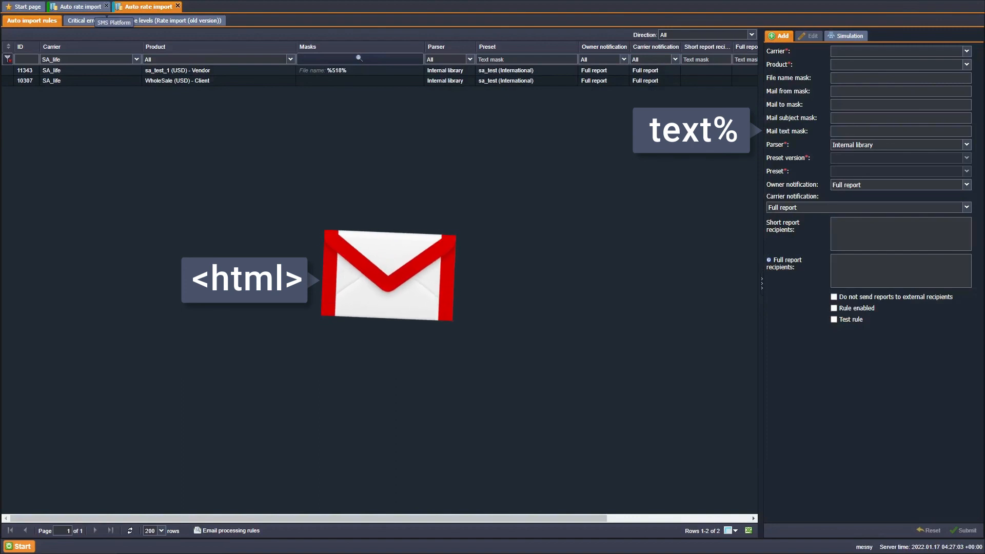
Switch to the other open Auto rate import page.
left_click(87, 7)
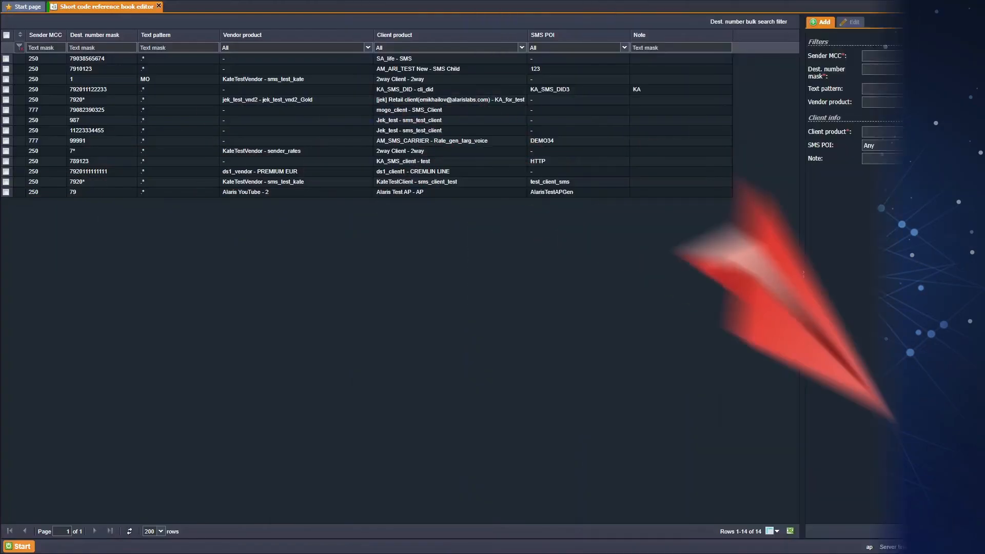
Export the short code reference book to Excel and upload short_code_reference_book.xlsx for short code reference book import.
left_click(790, 531)
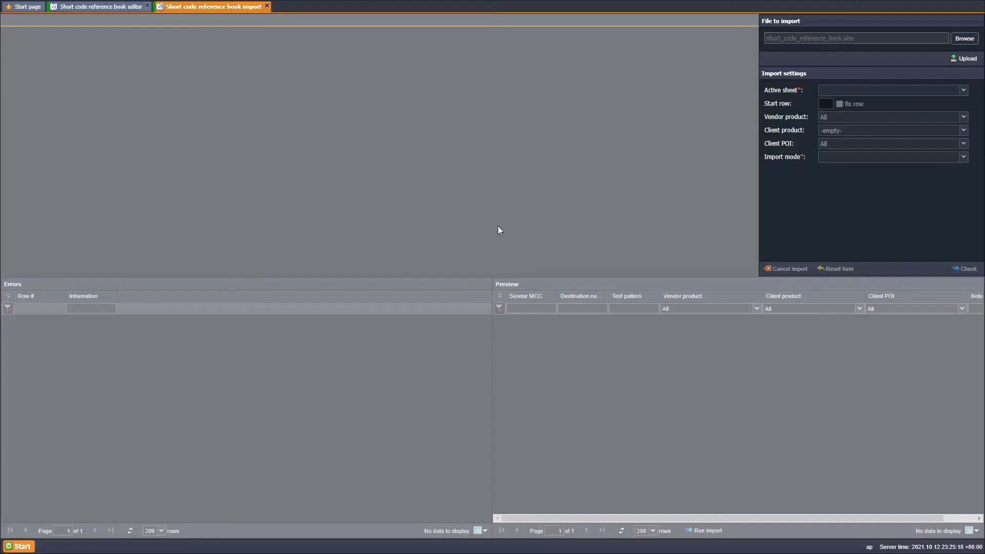
left_click(951, 59)
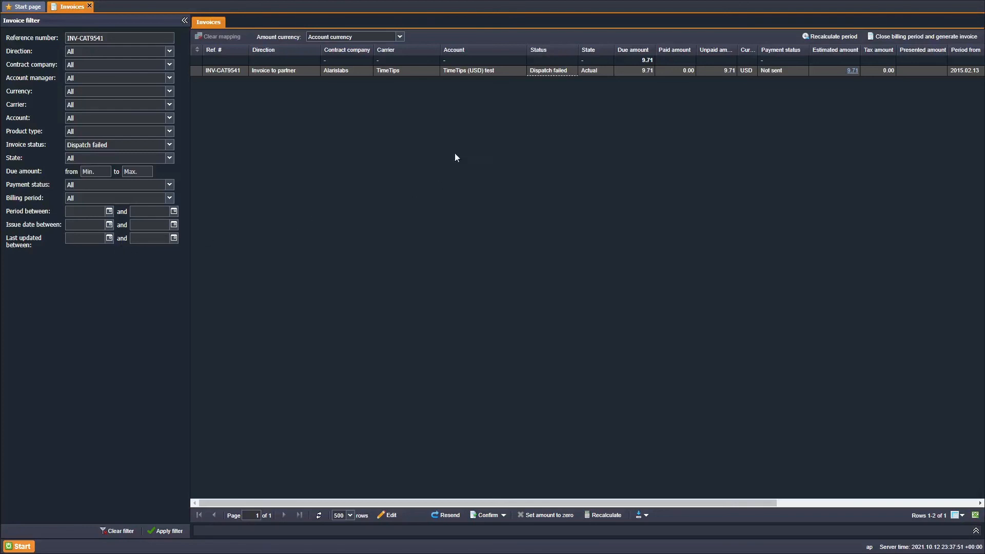
mouse_move(534, 70)
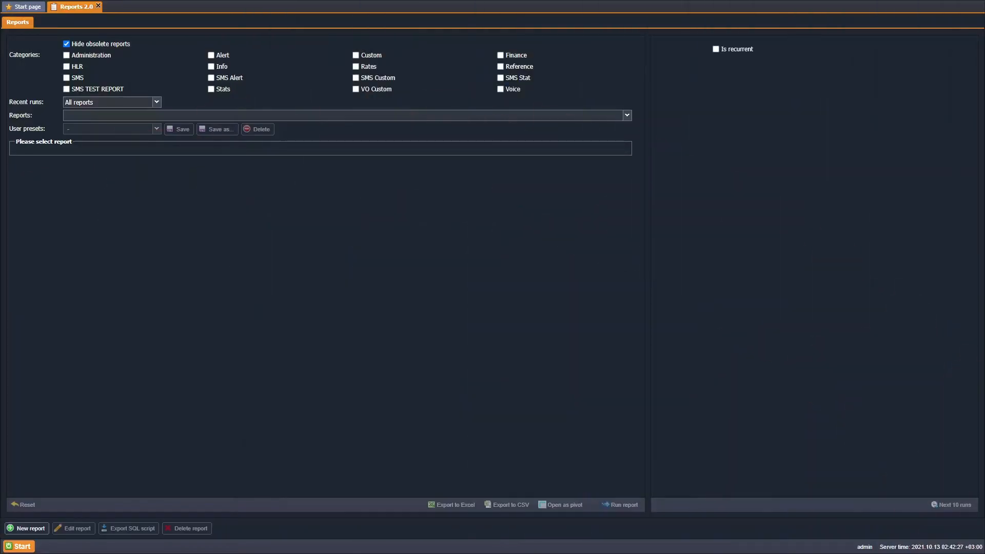
Select the System log (Administration) report and export it to Excel.
left_click(170, 117)
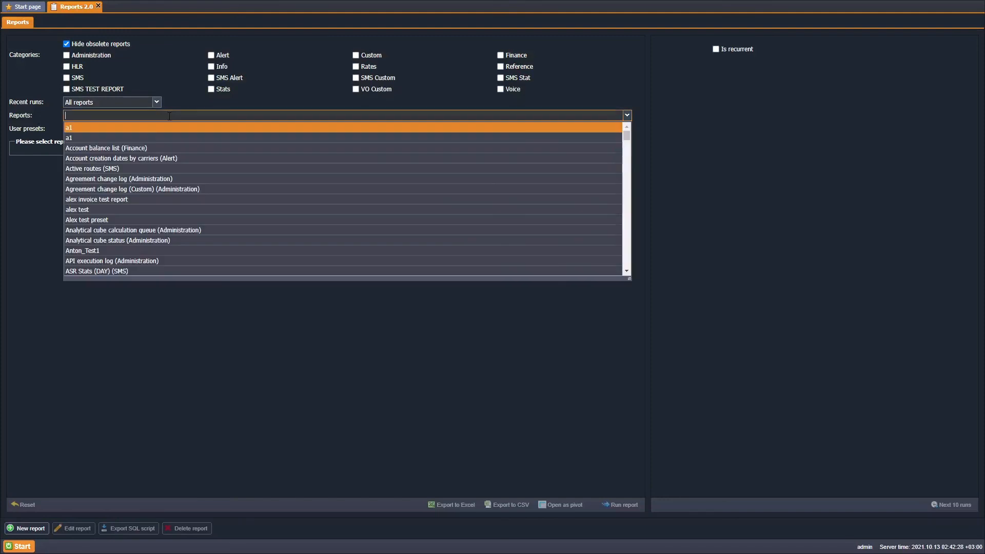
type("System log (Administration)")
left_click(167, 128)
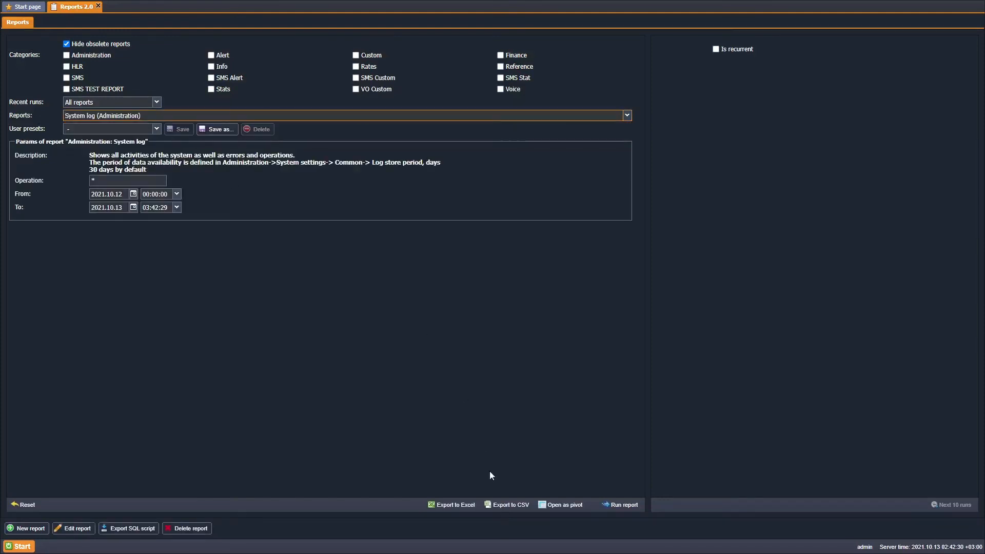
left_click(473, 503)
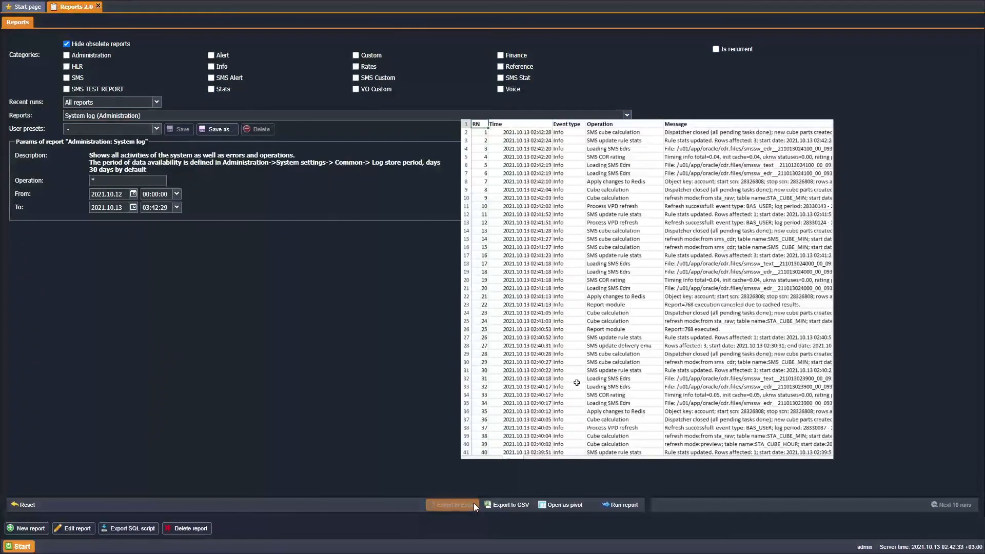